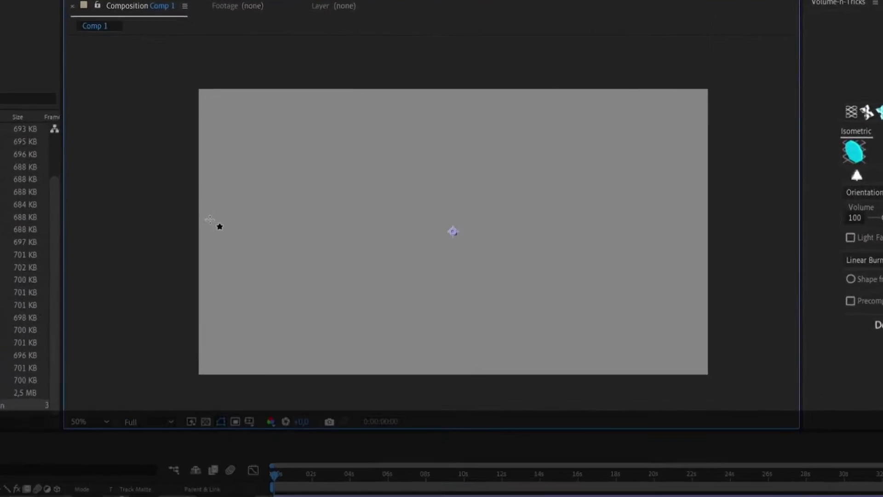
# Draw a rounded rectangle, stretch it into a long thin bar, and choose the first isometric direction
pyautogui.moveTo(272, 179)
pyautogui.mouseDown()
pyautogui.moveTo(288, 196)
pyautogui.moveTo(335, 197)
pyautogui.mouseUp()
pyautogui.moveTo(317, 276); pyautogui.dragTo(764, 253)
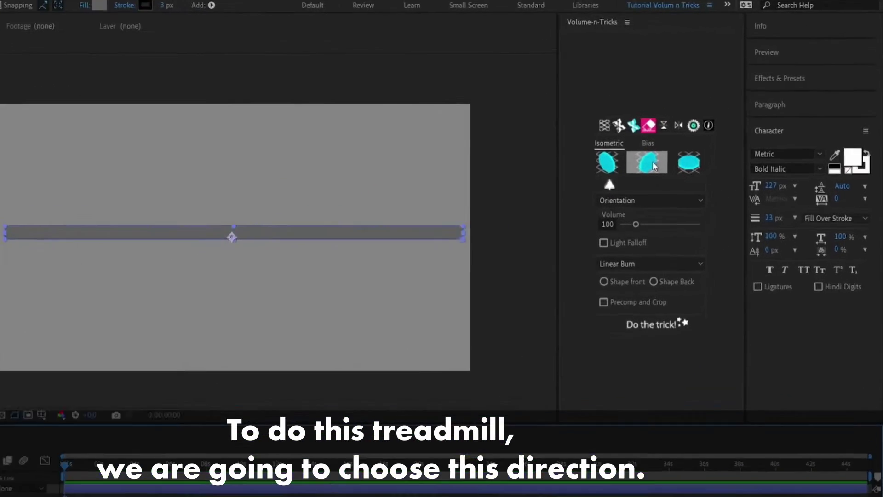
pyautogui.click(720, 134)
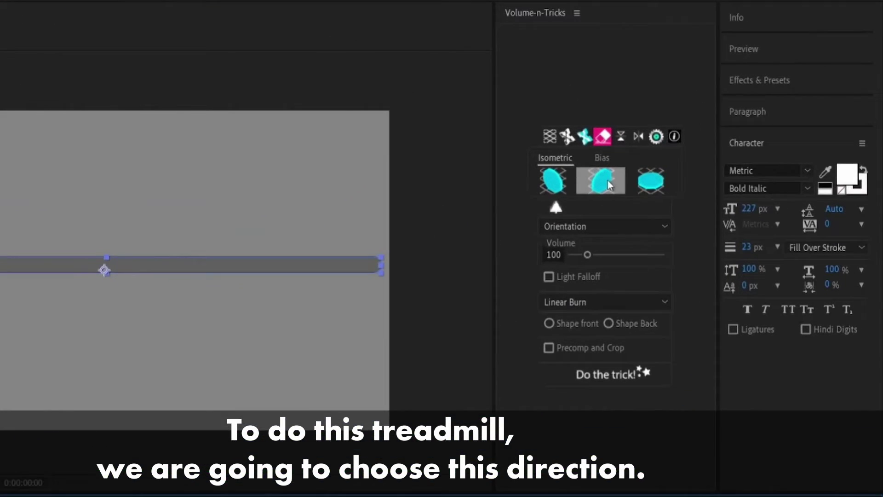
pyautogui.click(567, 185)
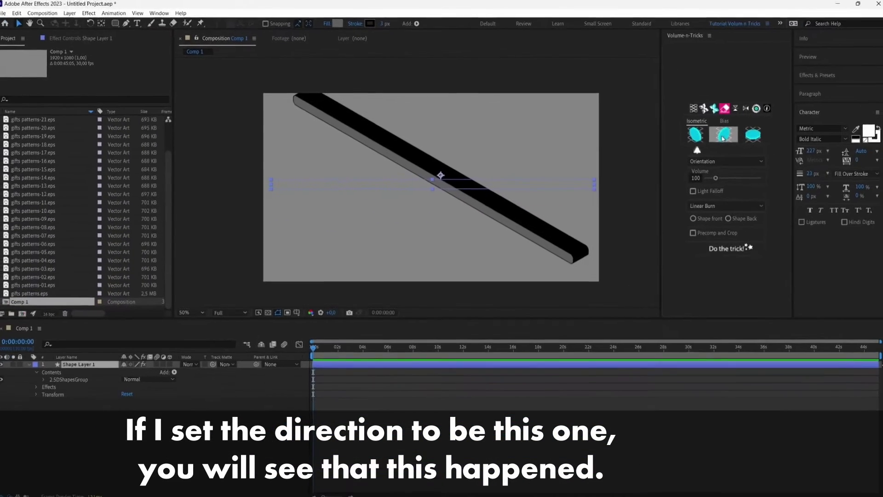
# Extrude the bar in the first isometric direction and set its PIVOT-ROTATION angle to 0°
pyautogui.click(719, 135)
pyautogui.click(728, 246)
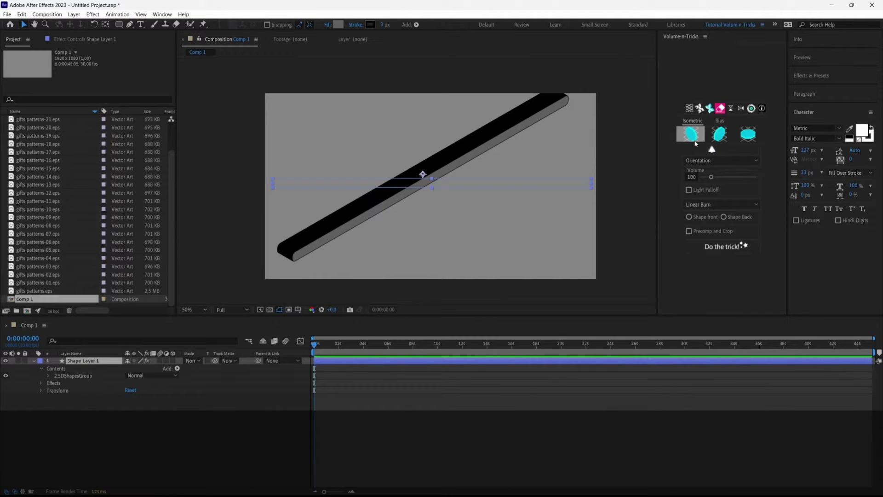
pyautogui.click(95, 39)
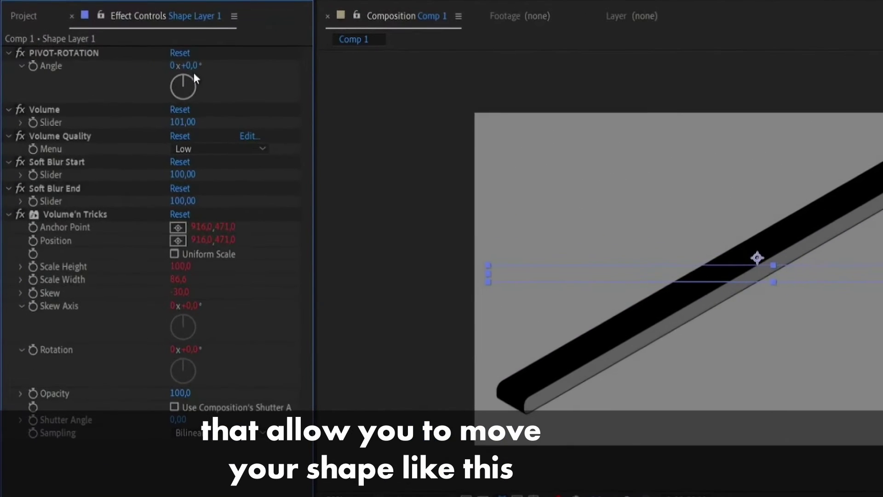
pyautogui.moveTo(194, 76)
pyautogui.mouseDown()
pyautogui.moveTo(200, 107)
pyautogui.moveTo(186, 108)
pyautogui.moveTo(171, 84)
pyautogui.moveTo(176, 63)
pyautogui.moveTo(177, 107)
pyautogui.moveTo(202, 92)
pyautogui.moveTo(180, 69)
pyautogui.mouseUp()
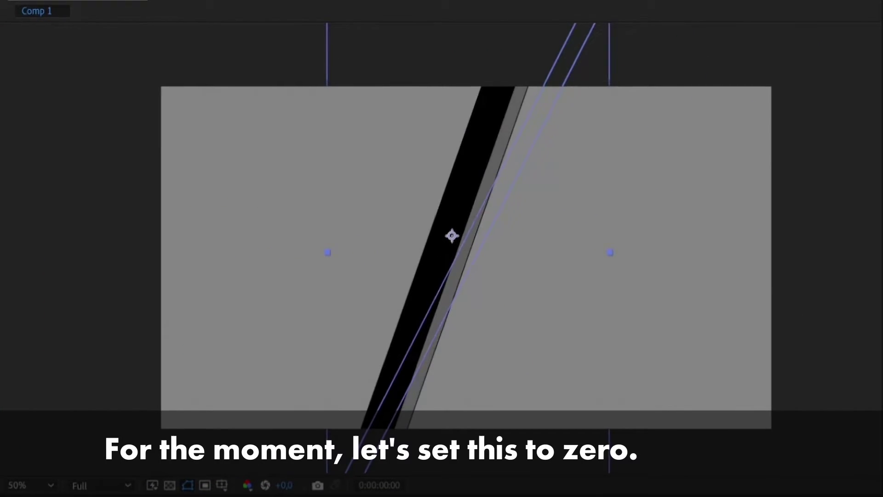
pyautogui.write('0')
pyautogui.press('Return')
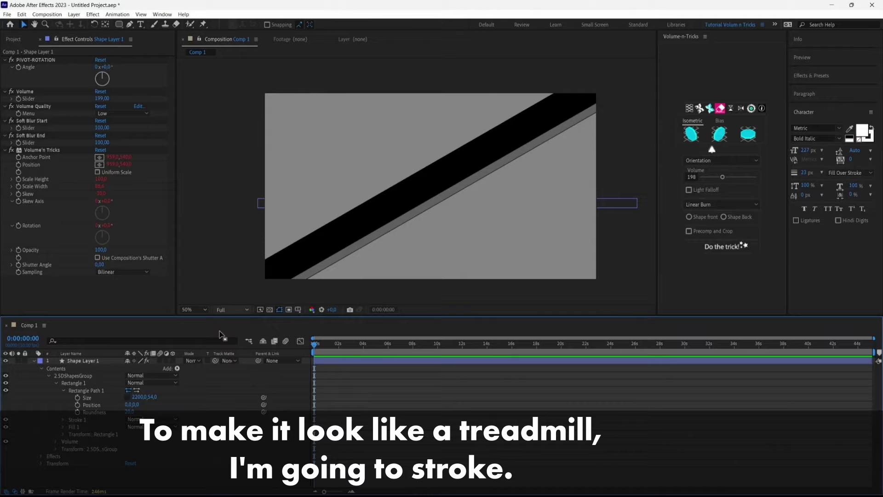
# Dash the bar's Stroke 1 with Dash 85, Gap 5 and an Offset of 37
pyautogui.click(62, 421)
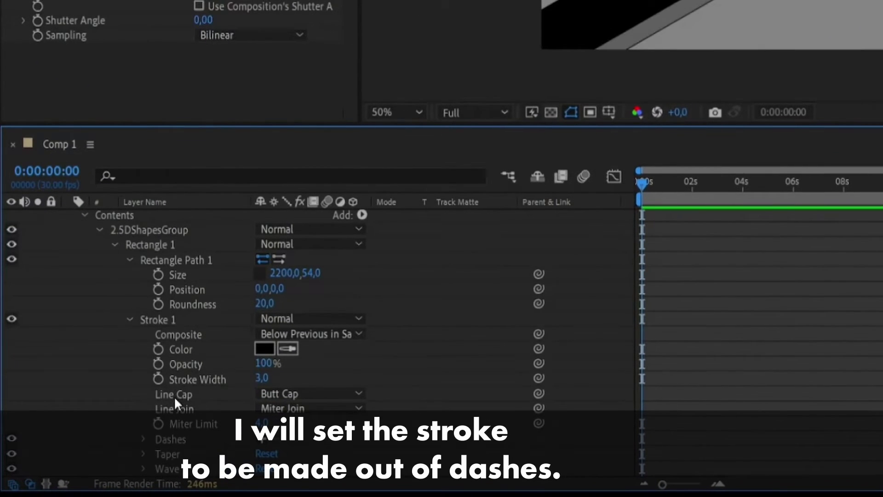
pyautogui.click(175, 395)
pyautogui.scroll(-2, 157, 406)
pyautogui.click(171, 396)
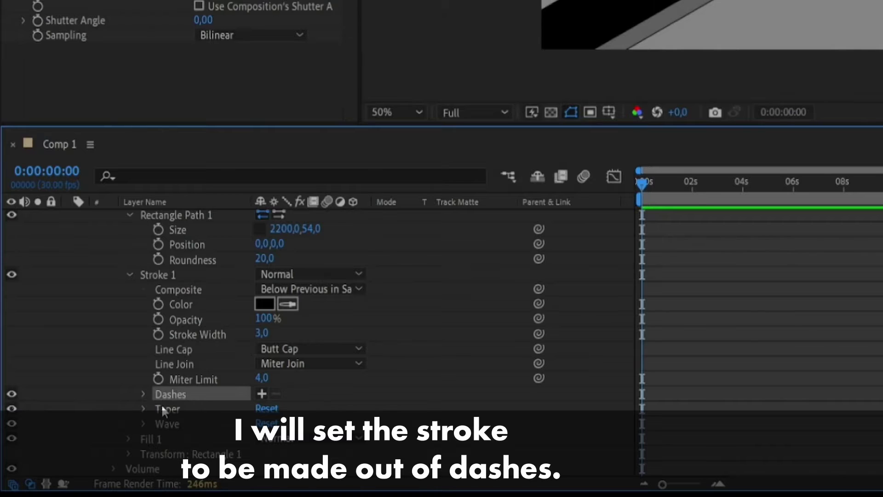
pyautogui.click(144, 395)
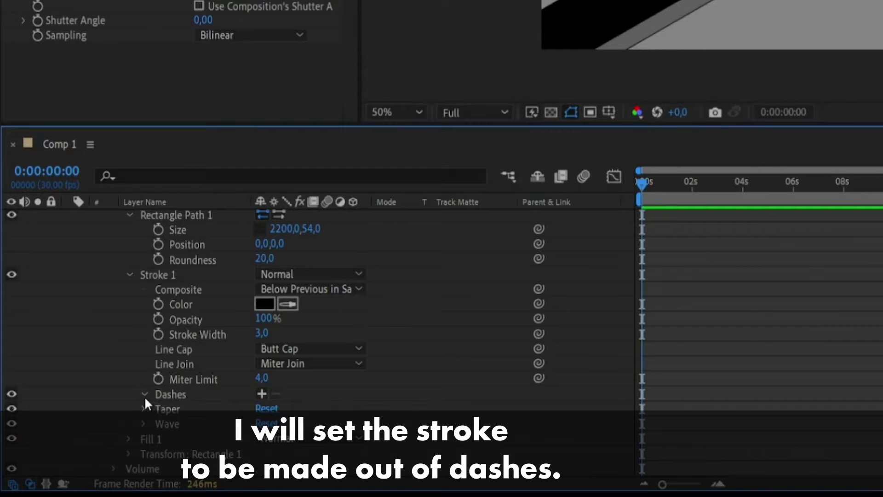
pyautogui.click(171, 394)
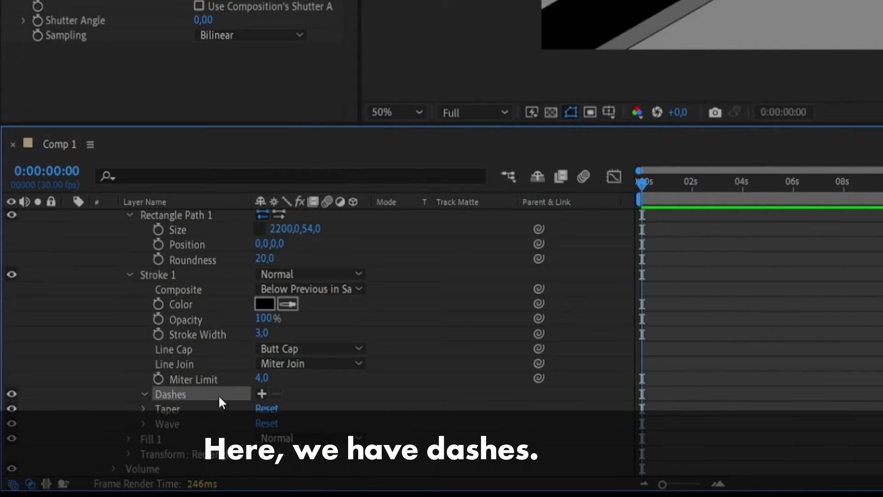
pyautogui.click(267, 396)
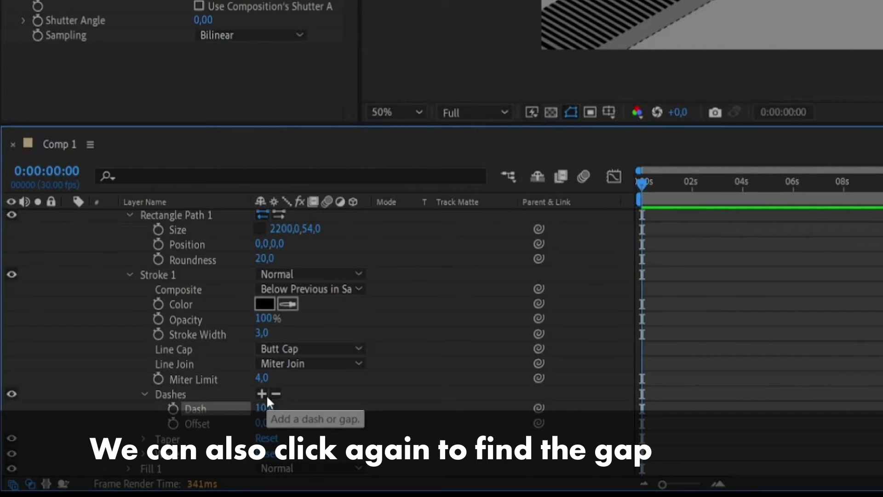
pyautogui.click(266, 395)
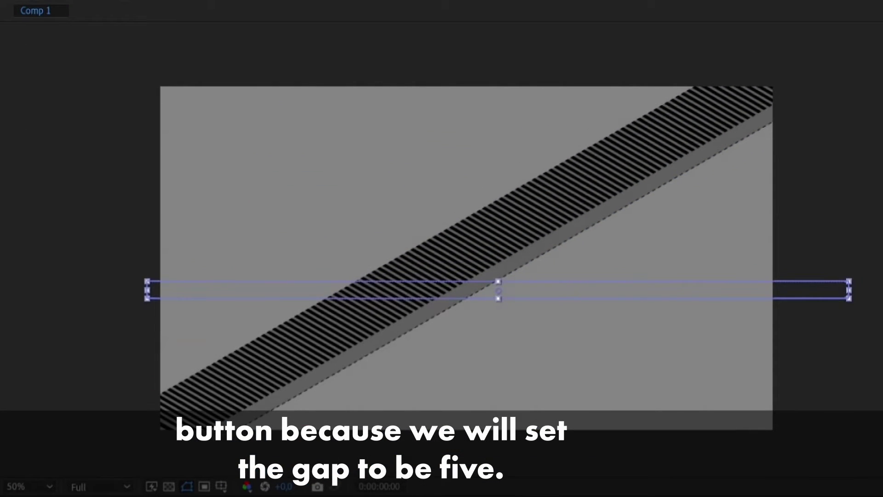
pyautogui.moveTo(129, 410); pyautogui.dragTo(173, 424)
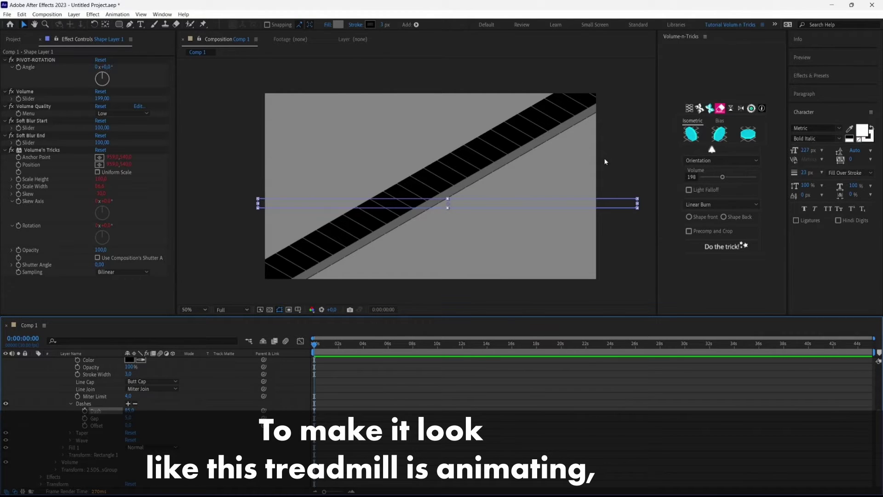
pyautogui.click(95, 425)
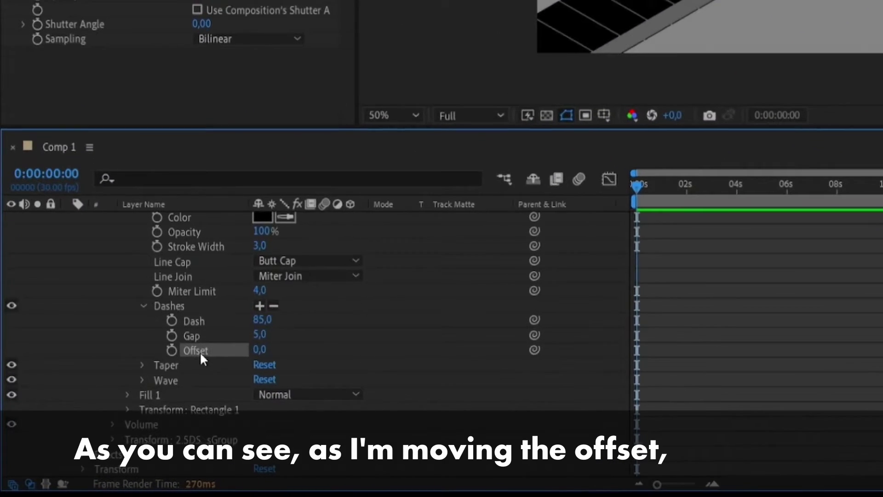
pyautogui.moveTo(261, 355); pyautogui.dragTo(342, 351)
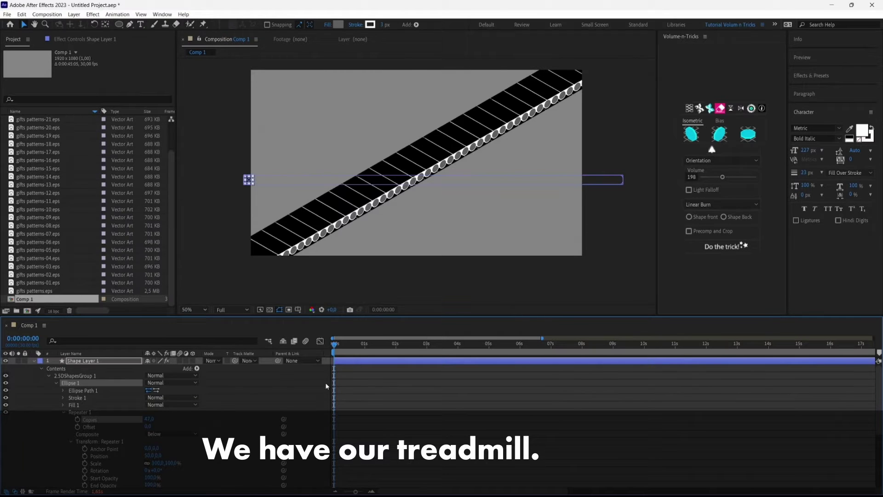
# Preview the moving backwards treadmill animation, pause and resume it, then stop at frame 0
pyautogui.press('space')
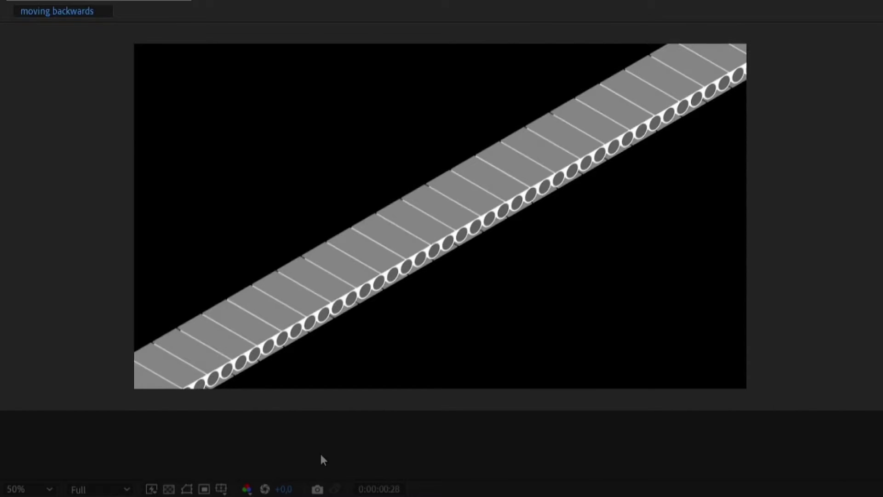
pyautogui.press('space')
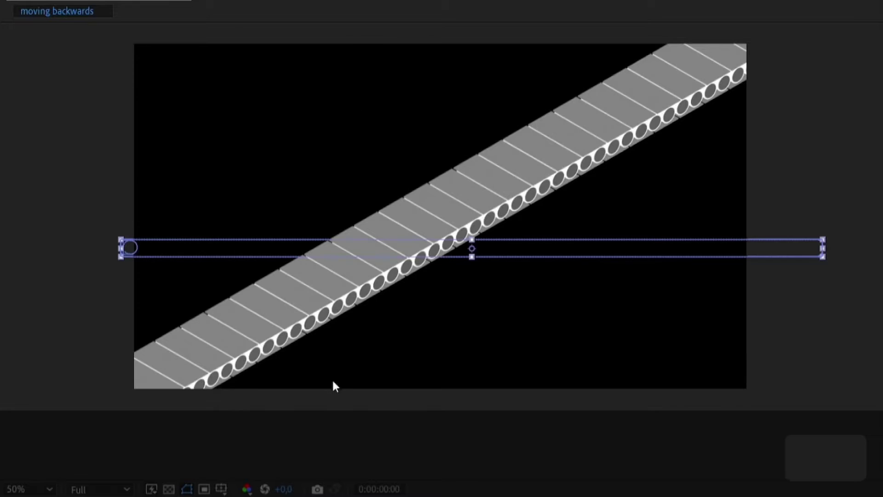
pyautogui.press('space')
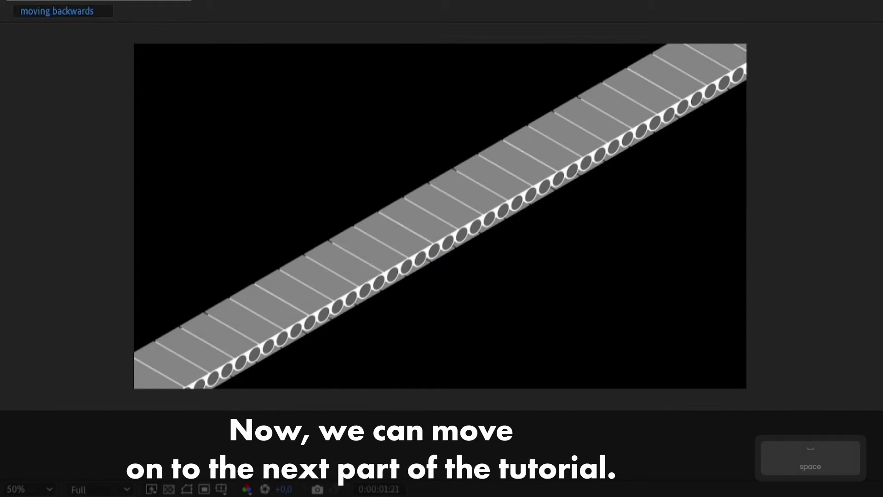
pyautogui.press('space')
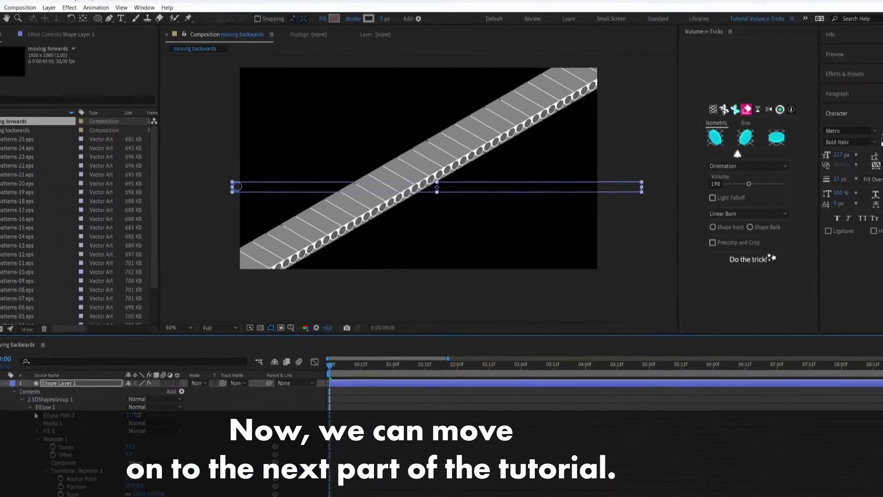
# Create a new 1920×1080, 30 fps composition named 'Main Comp'
pyautogui.click(33, 363)
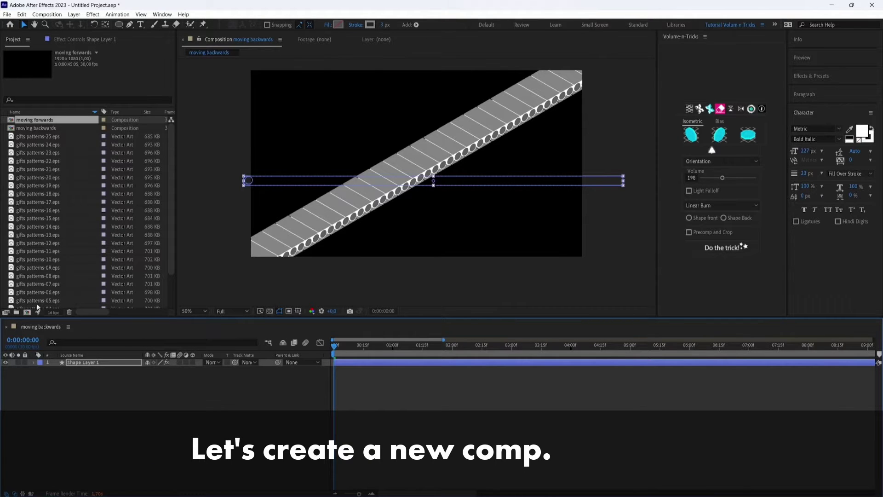
pyautogui.click(28, 312)
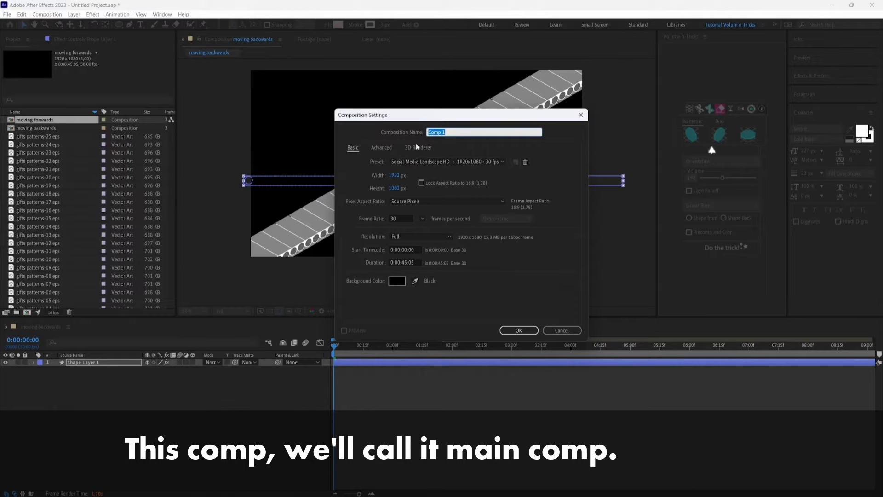
pyautogui.write('Main Comp')
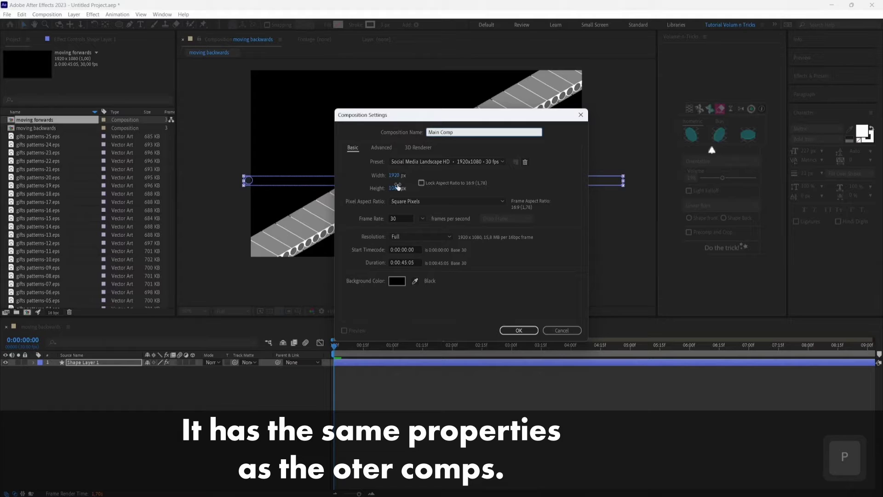
pyautogui.click(519, 330)
# Add gifts patterns-01.eps from the Project panel to the Main Comp timeline
pyautogui.scroll(-3, 39, 236)
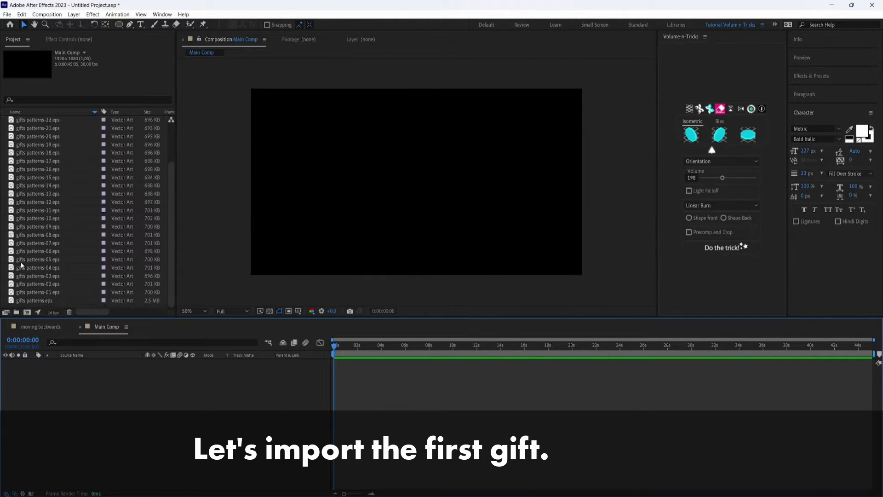
pyautogui.click(46, 293)
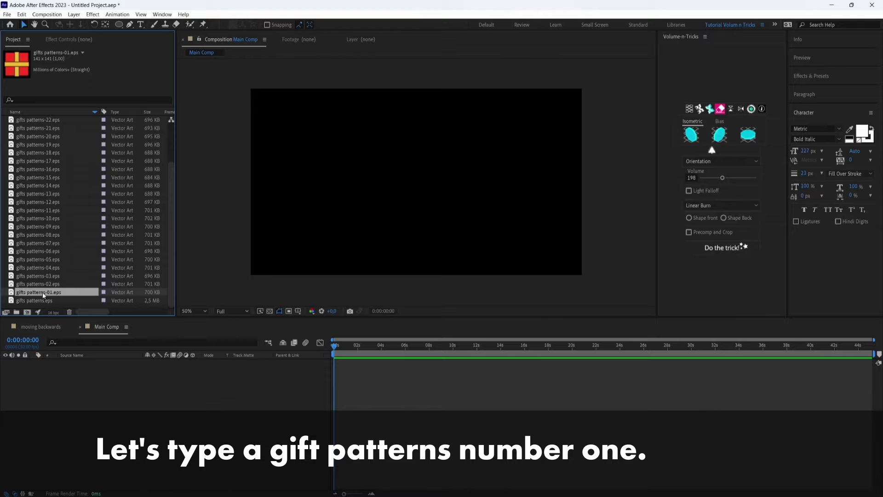
pyautogui.moveTo(43, 291); pyautogui.dragTo(69, 365)
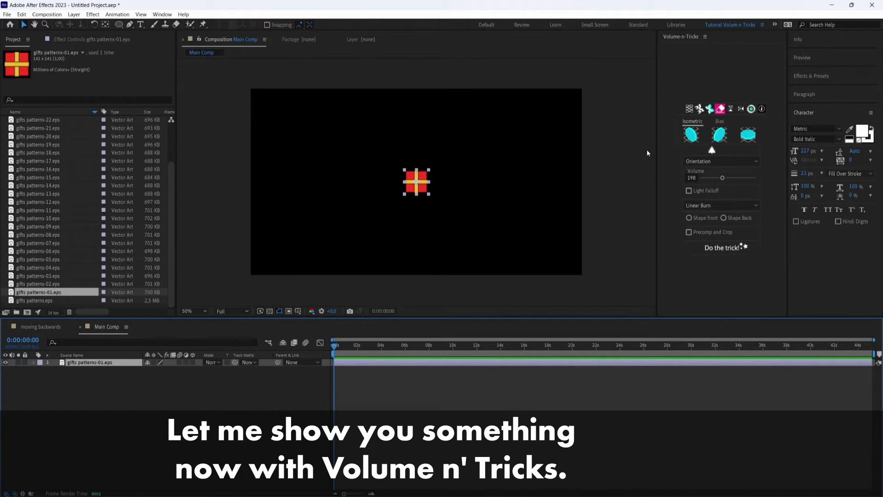
# Pick the second isometric direction for the gift, set Volume to 0 and dismiss the Script Alert
pyautogui.press('.')
pyautogui.press('.')
pyautogui.press('.')
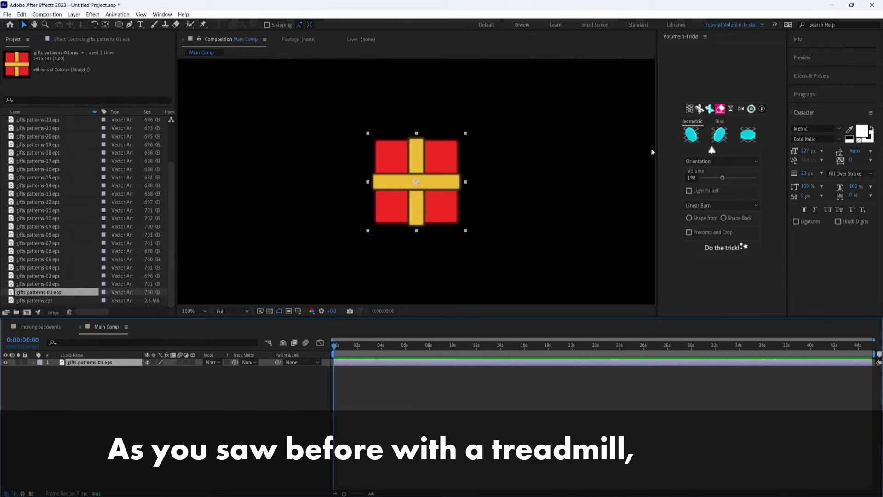
pyautogui.press(',')
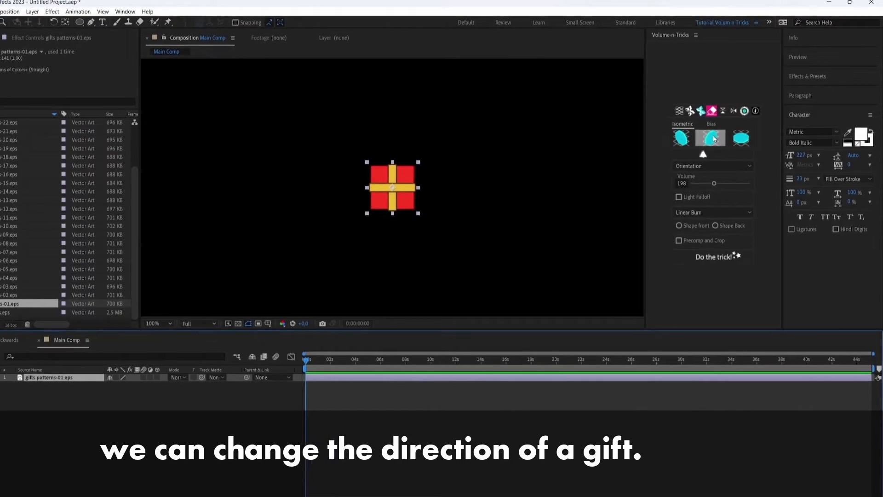
pyautogui.click(712, 139)
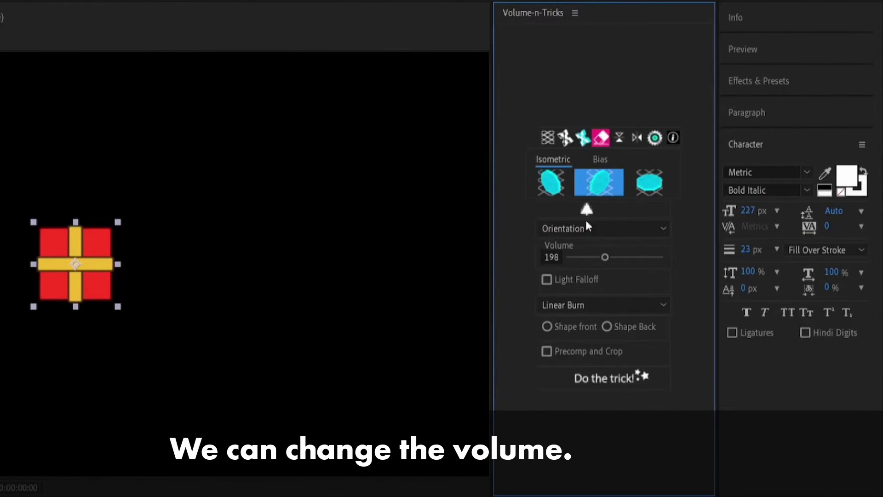
pyautogui.moveTo(605, 259); pyautogui.dragTo(562, 259)
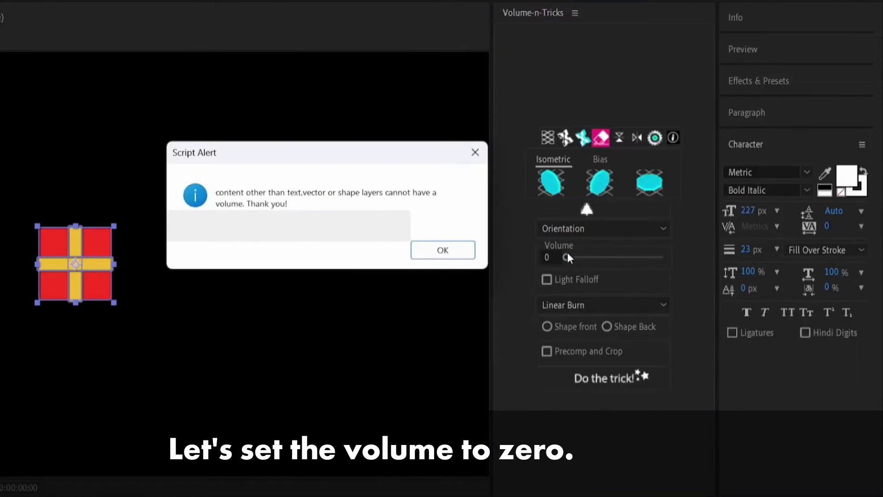
pyautogui.click(472, 250)
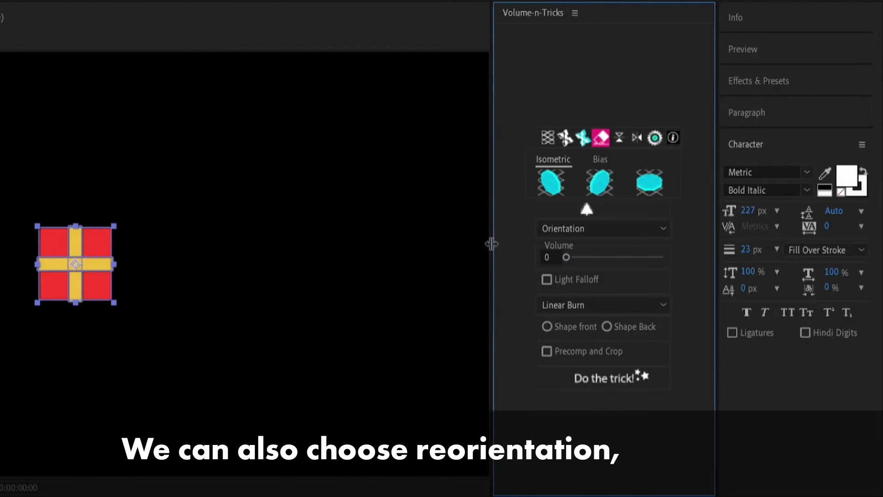
pyautogui.click(564, 234)
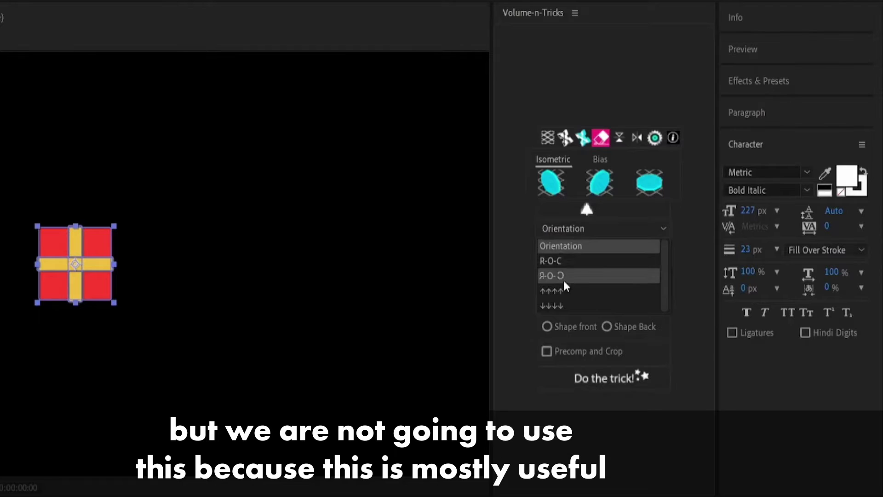
pyautogui.click(692, 258)
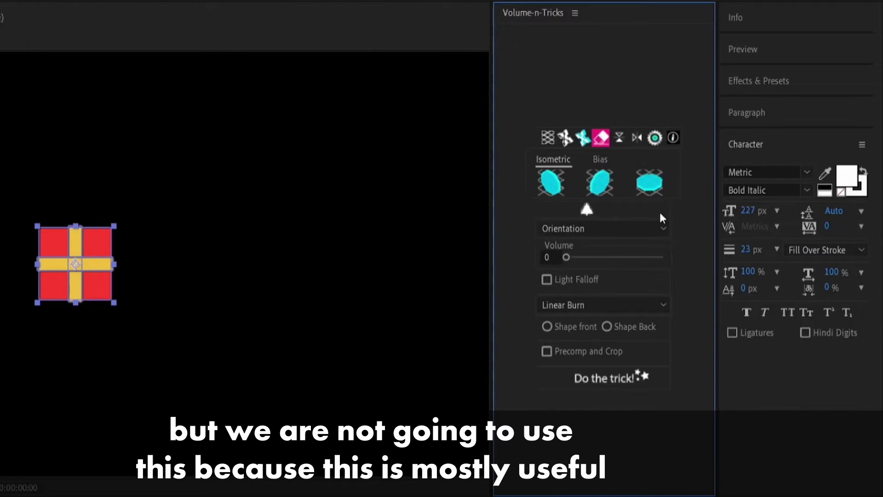
pyautogui.click(622, 229)
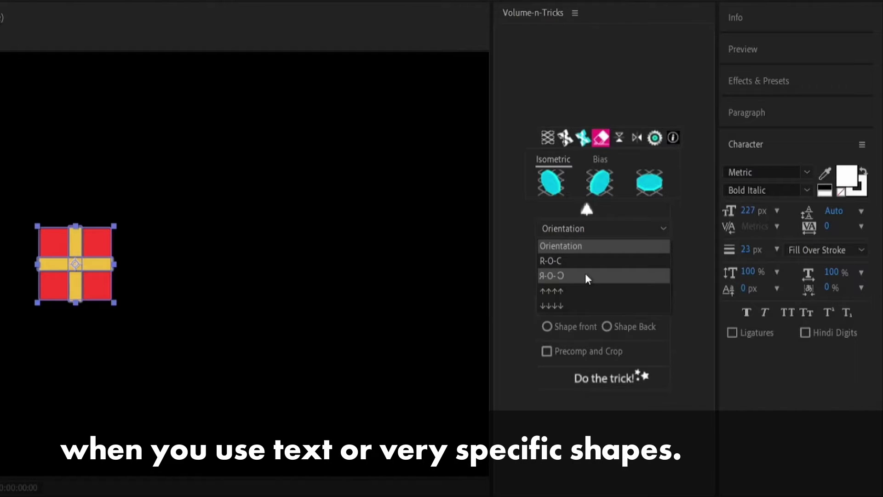
pyautogui.click(682, 245)
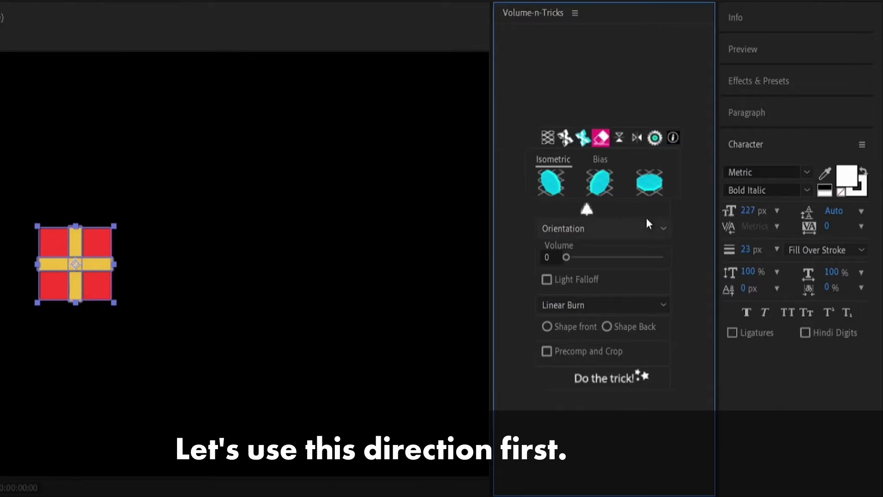
# Skew the gift in the first isometric direction and give it a Volume of 37
pyautogui.click(536, 184)
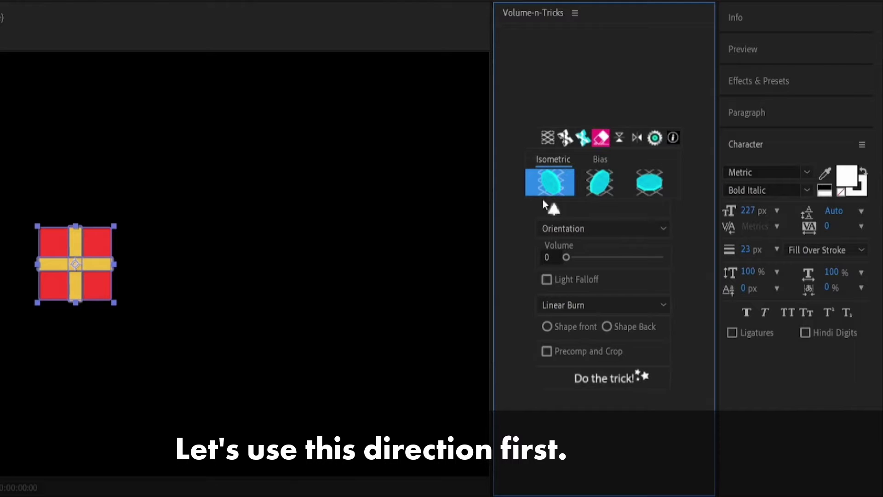
pyautogui.click(600, 373)
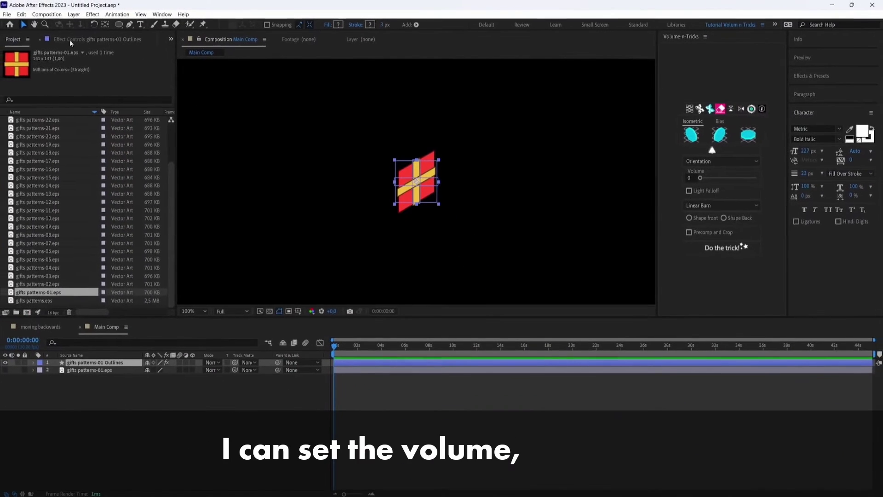
pyautogui.click(72, 39)
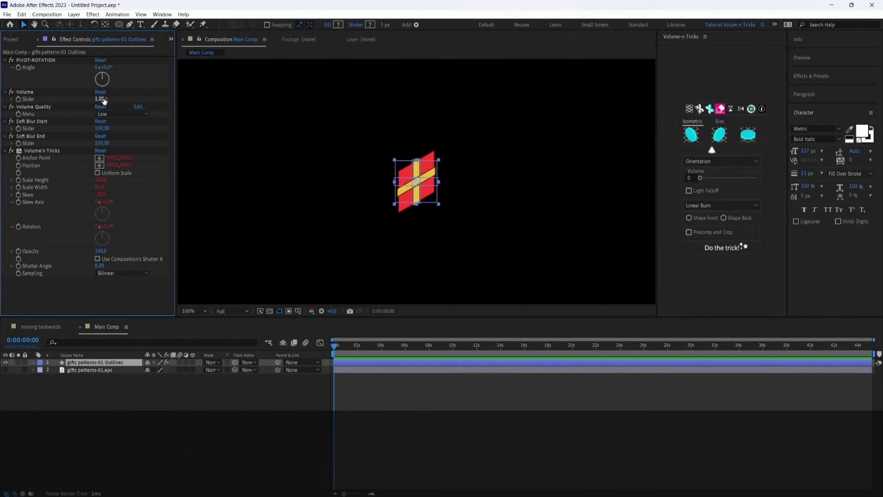
pyautogui.moveTo(100, 99); pyautogui.dragTo(159, 100)
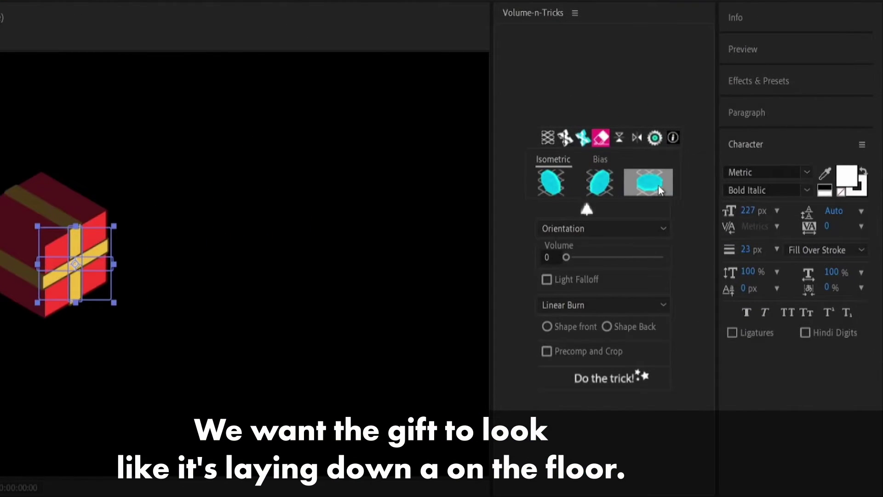
# Extrude the gift lying flat at Volume 100 into a cropped precomp
pyautogui.click(658, 186)
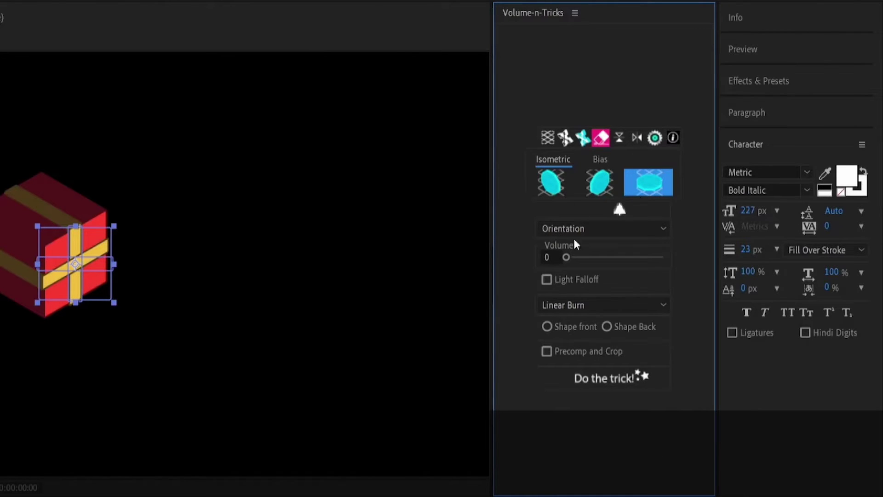
pyautogui.moveTo(568, 257); pyautogui.dragTo(587, 262)
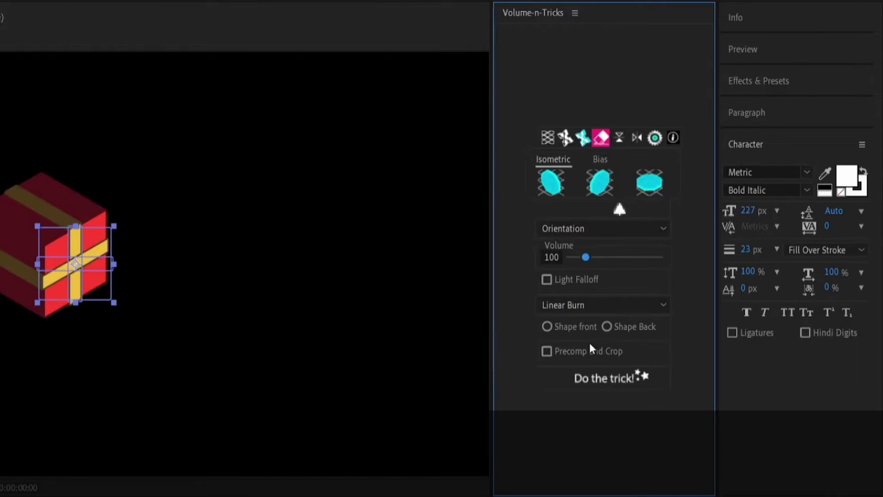
pyautogui.click(579, 355)
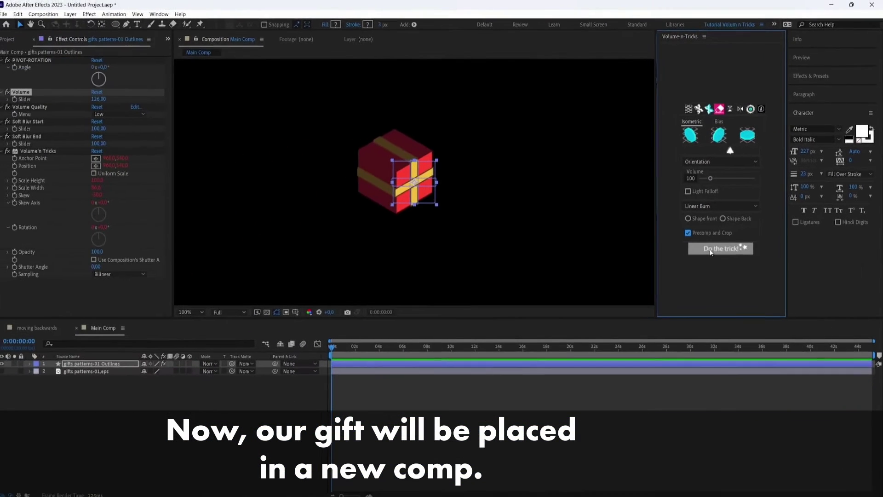
pyautogui.click(711, 249)
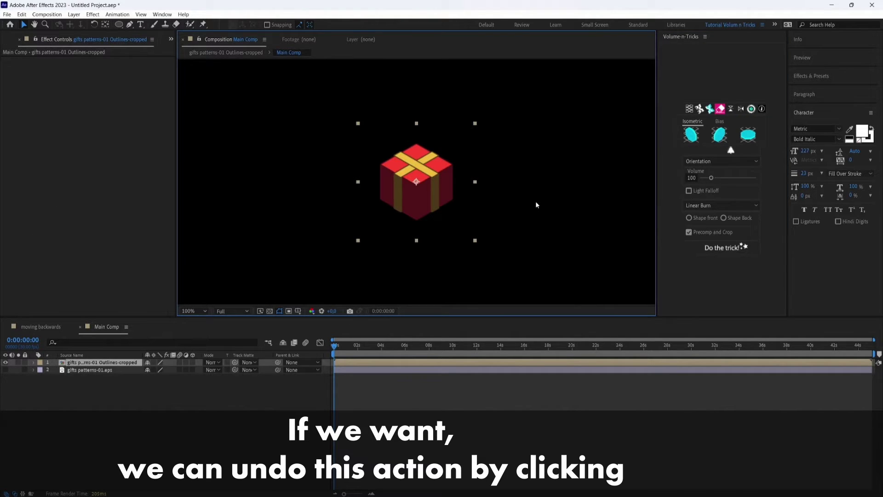
# Delete the duplicate Outlines 2 layer and re-precomp the gifts patterns-01 Outlines layer, cropped
pyautogui.click(721, 110)
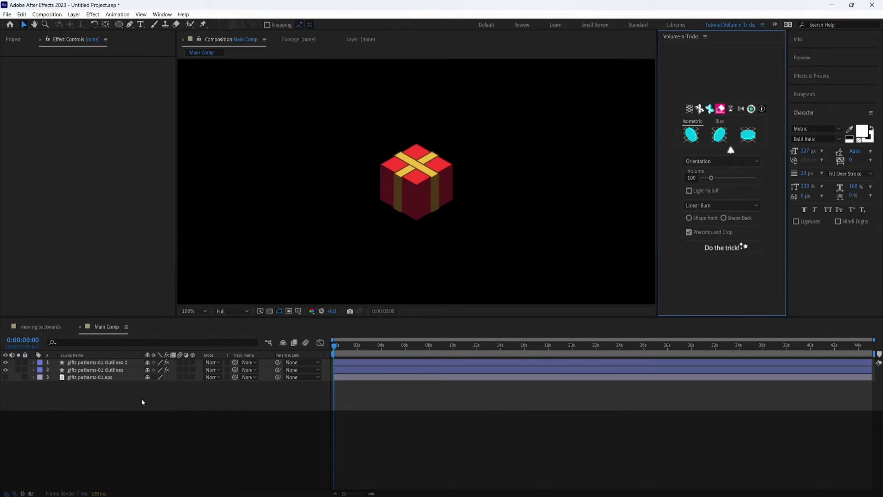
pyautogui.click(121, 362)
pyautogui.press('Delete')
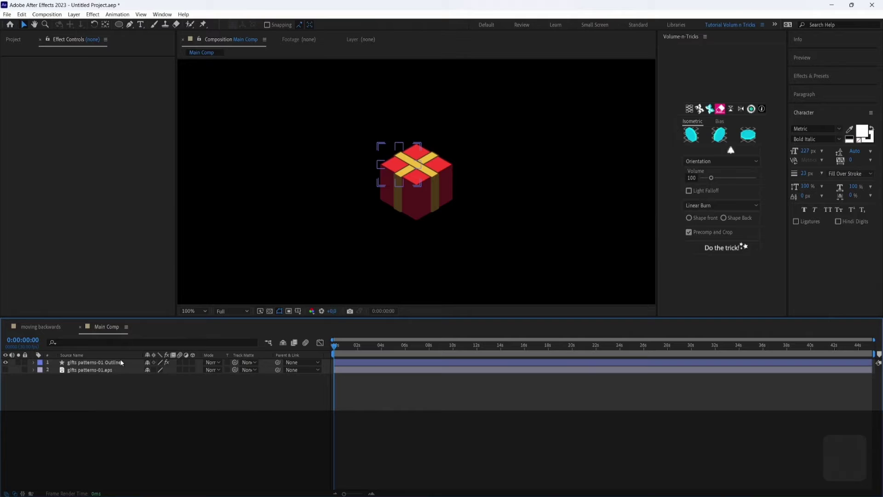
pyautogui.click(120, 361)
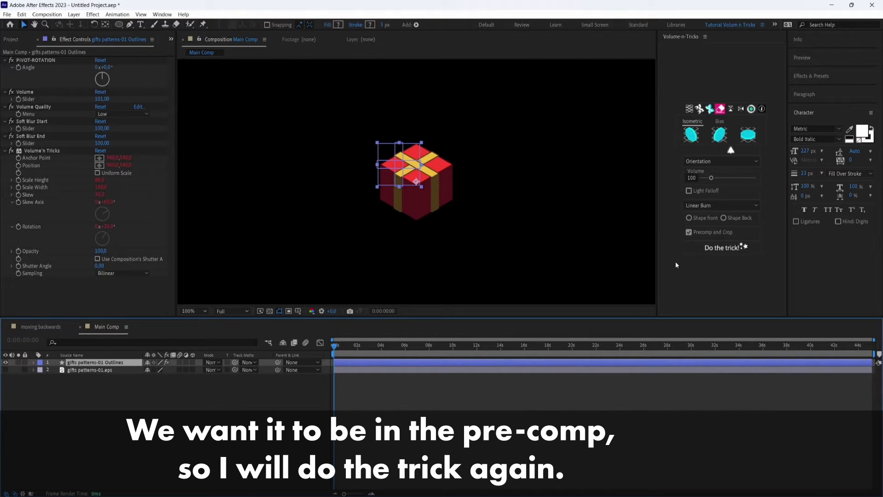
pyautogui.click(712, 248)
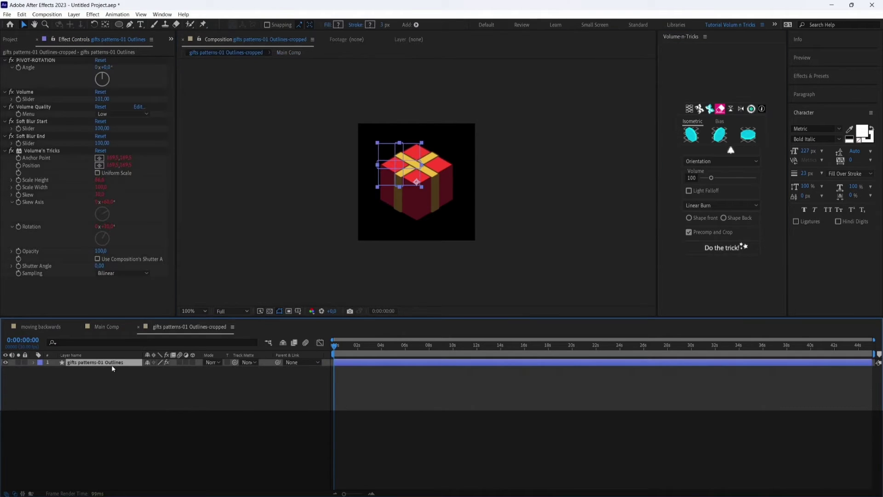
# Rotate the gift to a 25° PIVOT-ROTATION angle and return to Main Comp
pyautogui.press('.')
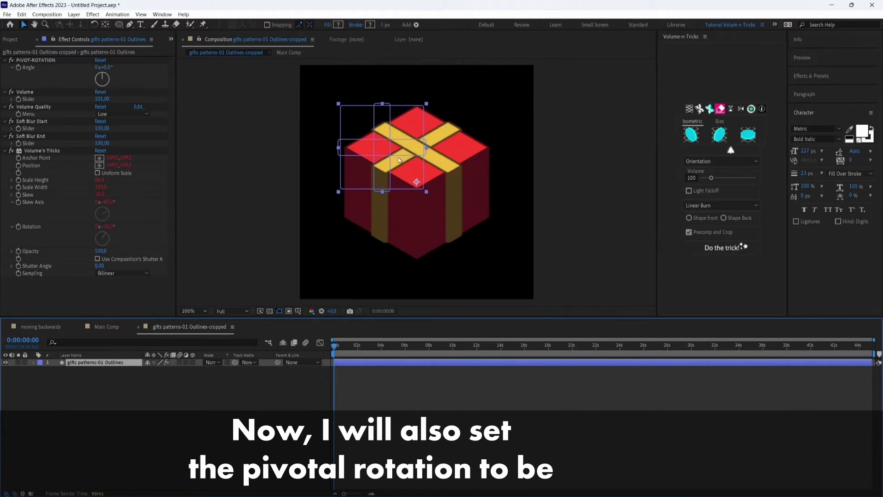
pyautogui.moveTo(107, 67); pyautogui.dragTo(114, 67)
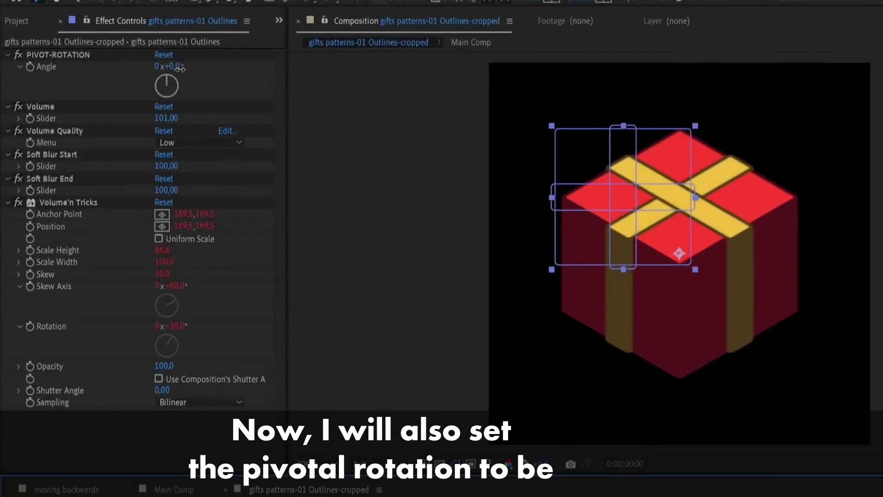
pyautogui.moveTo(205, 67); pyautogui.dragTo(215, 68)
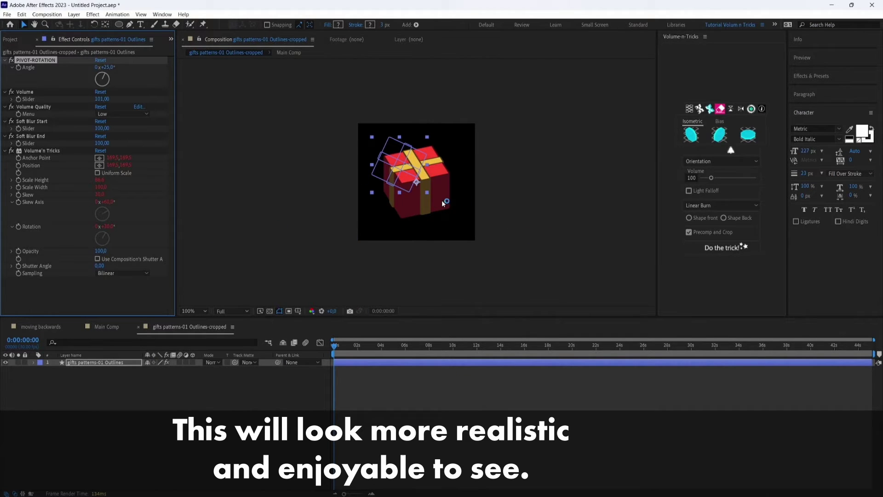
pyautogui.click(106, 326)
# Add gifts patterns-02.eps to Main Comp as the top layer, lying in the third isometric orientation
pyautogui.click(3, 39)
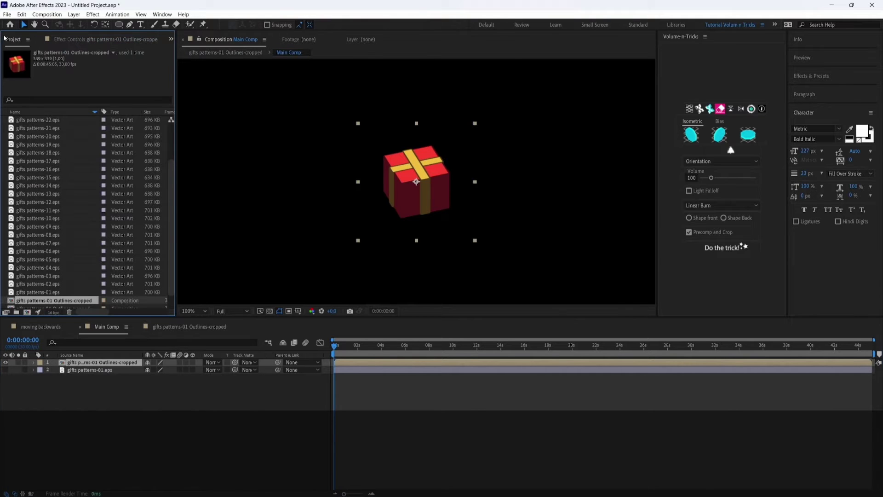
pyautogui.click(73, 291)
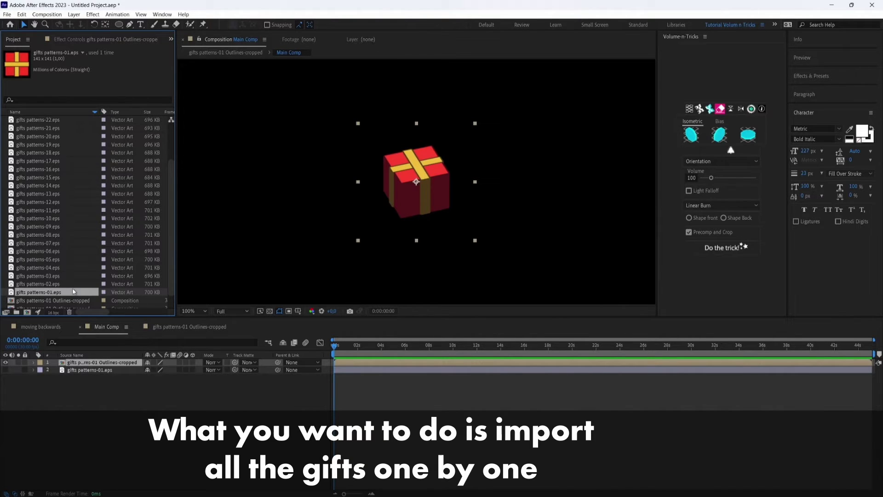
pyautogui.moveTo(69, 284); pyautogui.dragTo(93, 363)
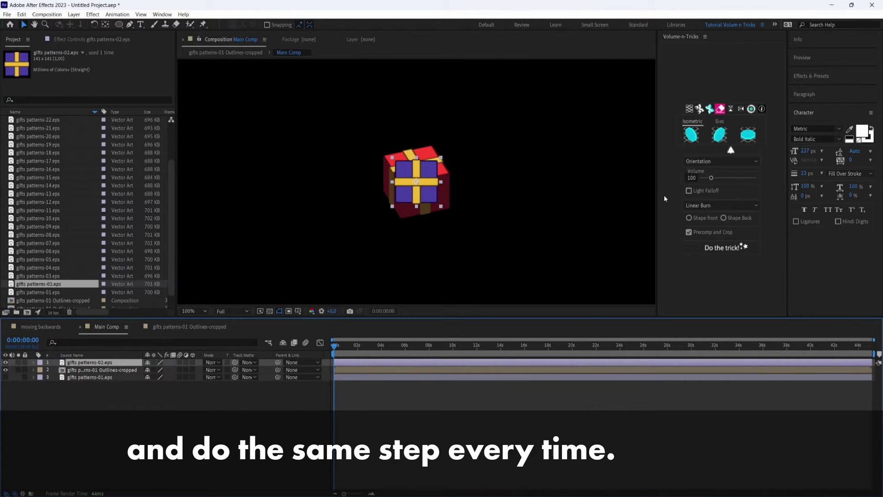
pyautogui.click(756, 134)
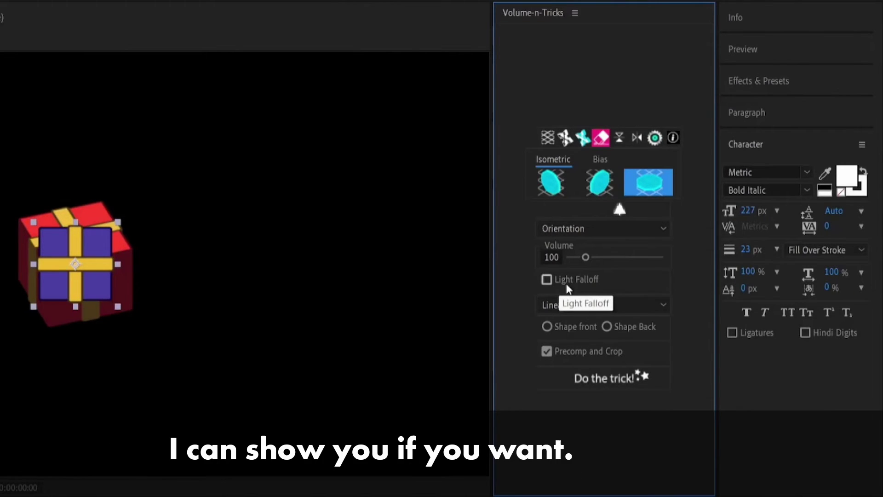
# Extrude the purple gift with Volume-n-Tricks using Light Falloff, then adjust its Light Angle
pyautogui.click(568, 286)
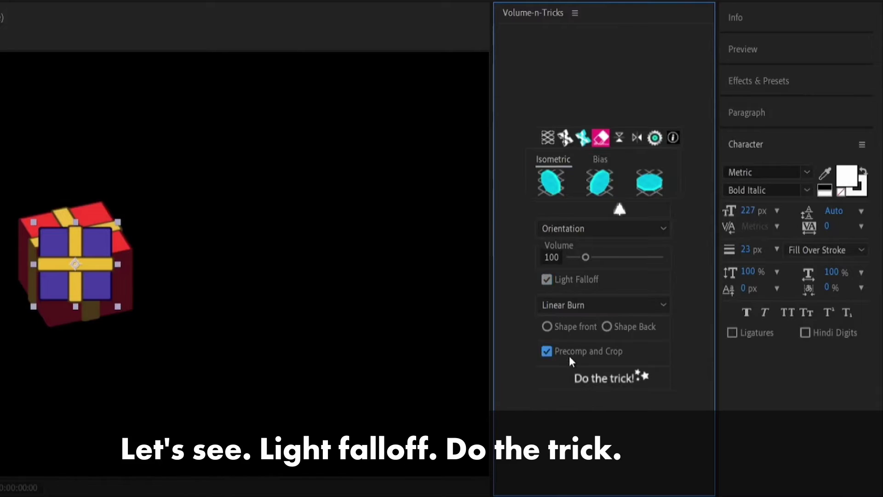
pyautogui.click(571, 352)
pyautogui.click(576, 380)
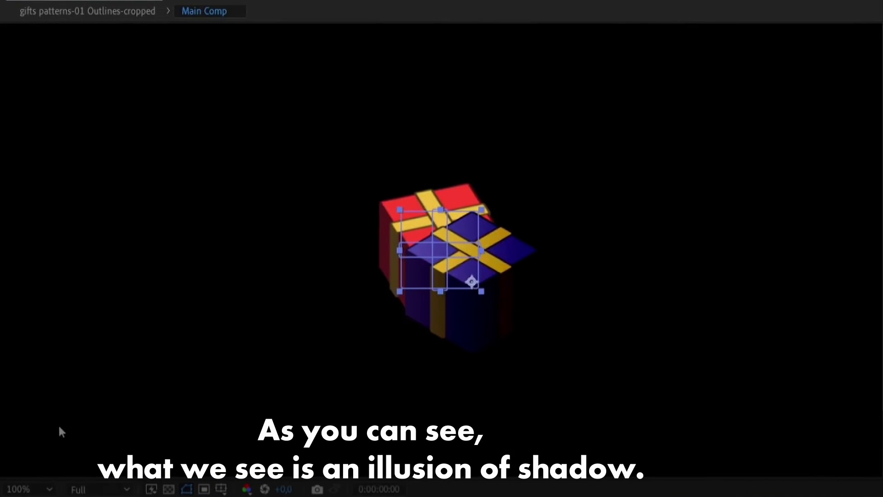
pyautogui.click(170, 489)
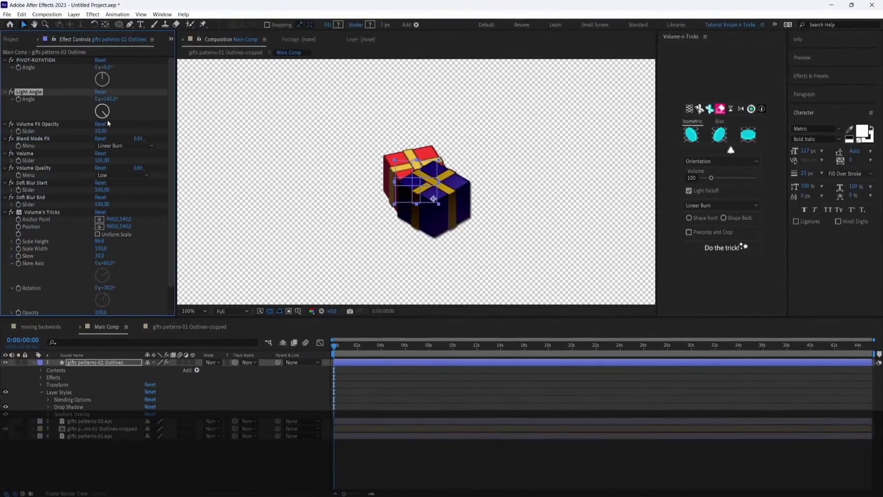
pyautogui.moveTo(107, 119)
pyautogui.mouseDown()
pyautogui.moveTo(93, 117)
pyautogui.moveTo(93, 100)
pyautogui.mouseUp()
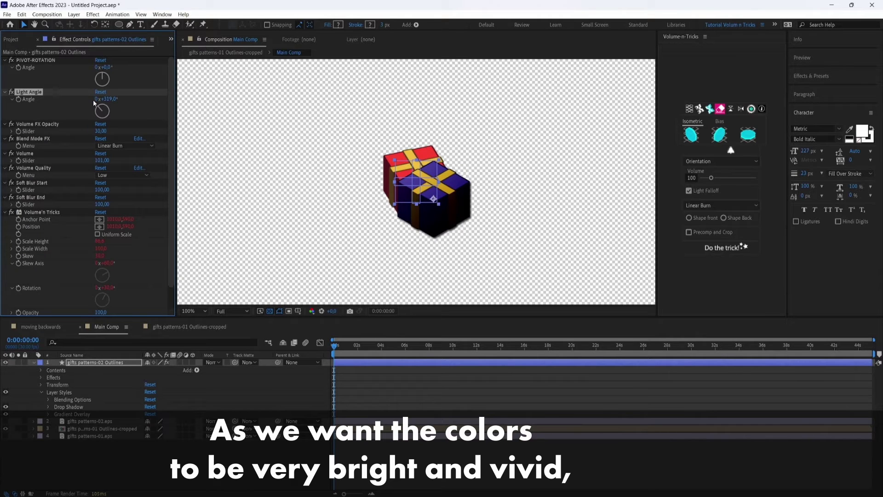
# Reapply the volume effect with Light Falloff off and Precomp and Crop enabled
pyautogui.click(689, 191)
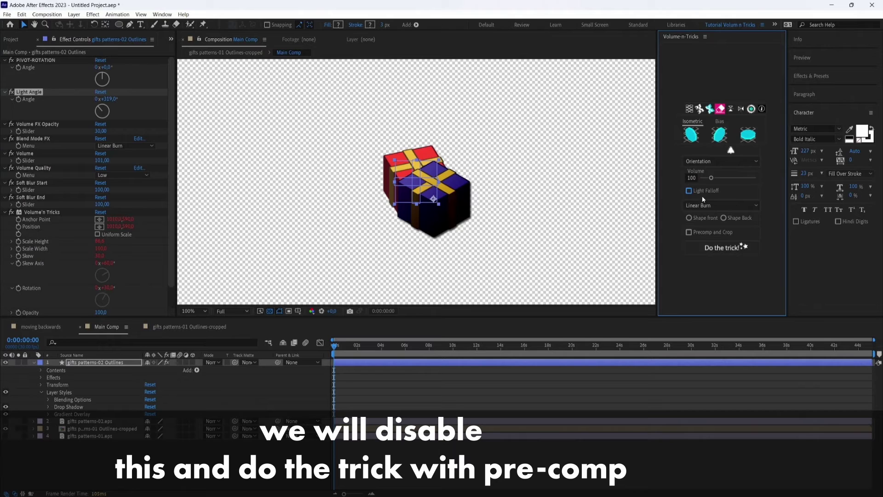
pyautogui.click(690, 232)
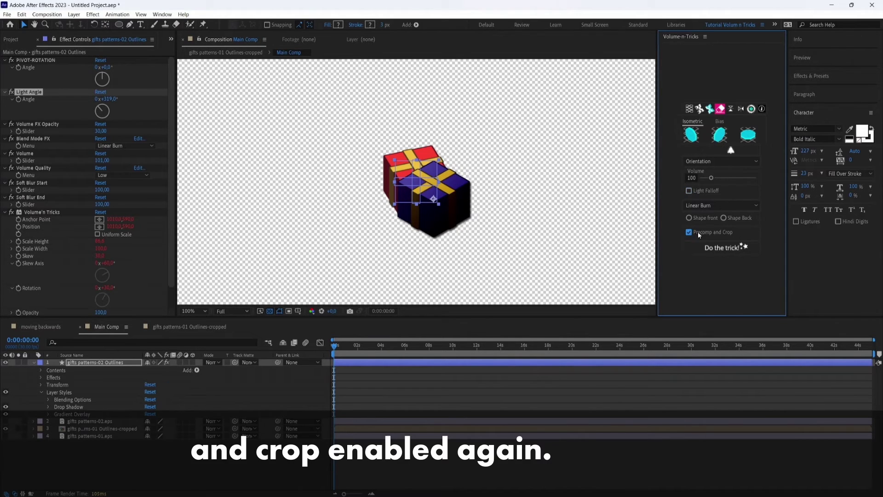
pyautogui.click(720, 248)
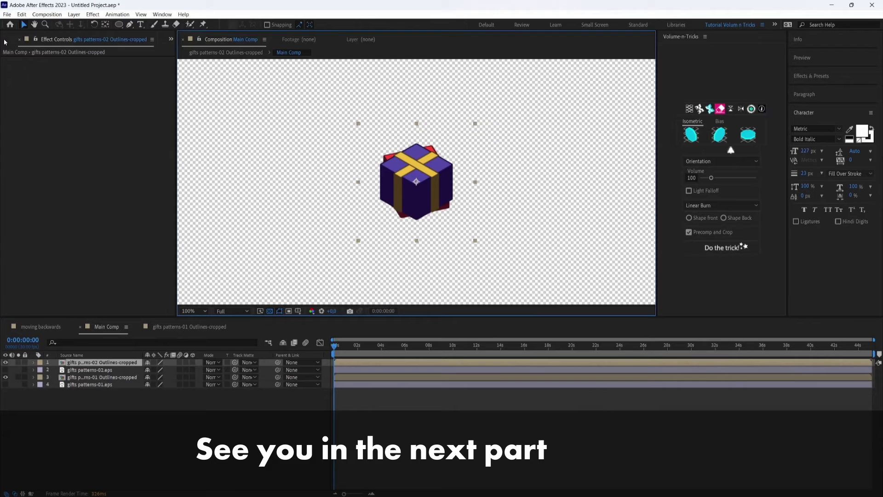
# Select every layer in Main Comp and turn off their visibility, leaving only the treadmill
pyautogui.hotkey('ctrl', '0')
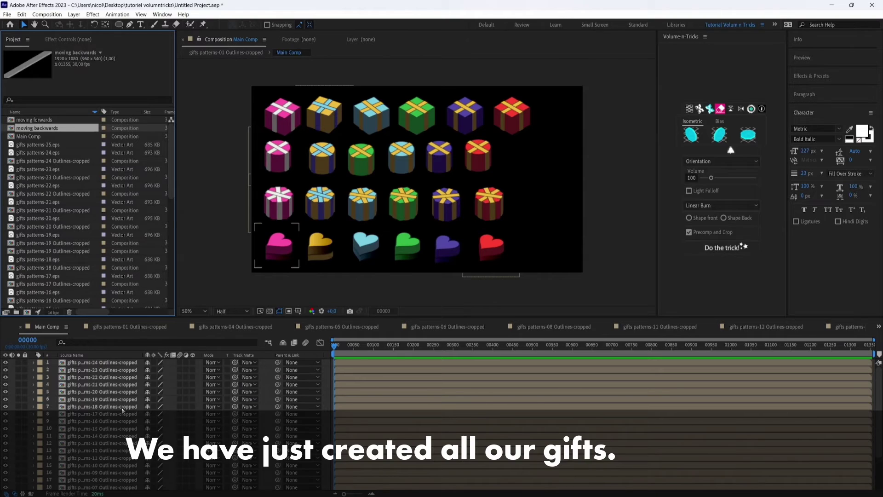
pyautogui.hotkey('ctrl', 'a')
pyautogui.scroll(-2, 90, 416)
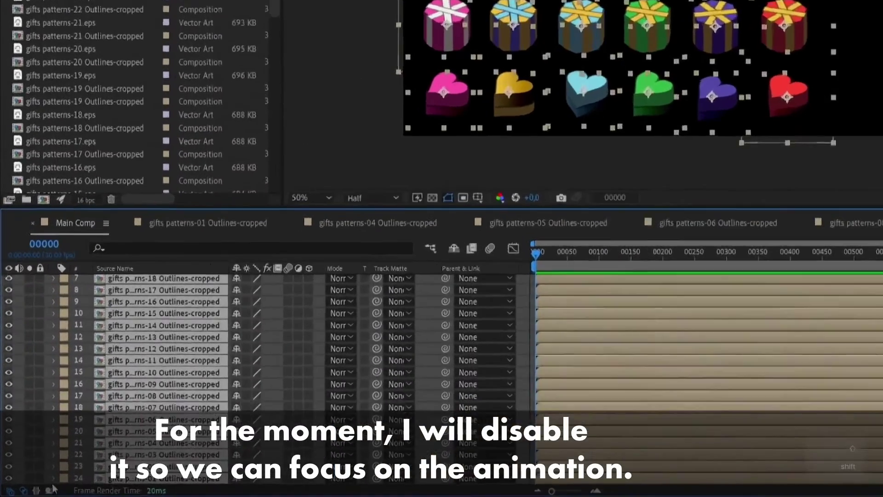
pyautogui.press('shift')
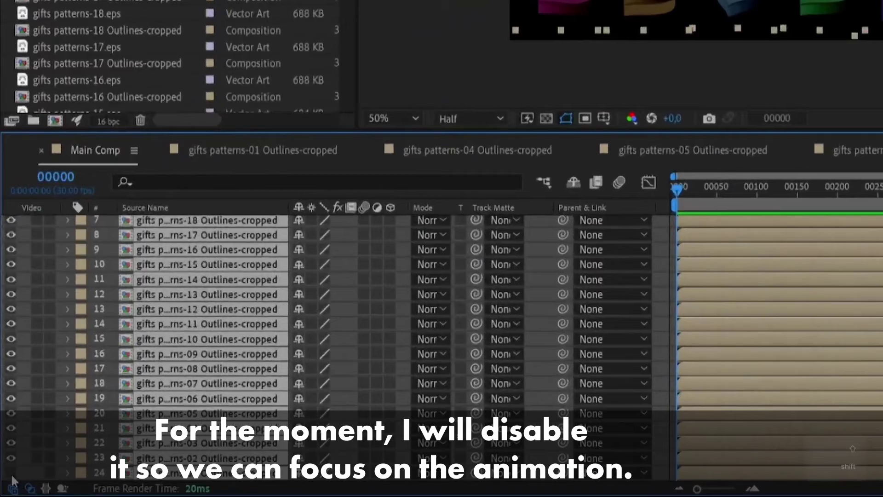
pyautogui.click(11, 474)
pyautogui.scroll(2, 259, 363)
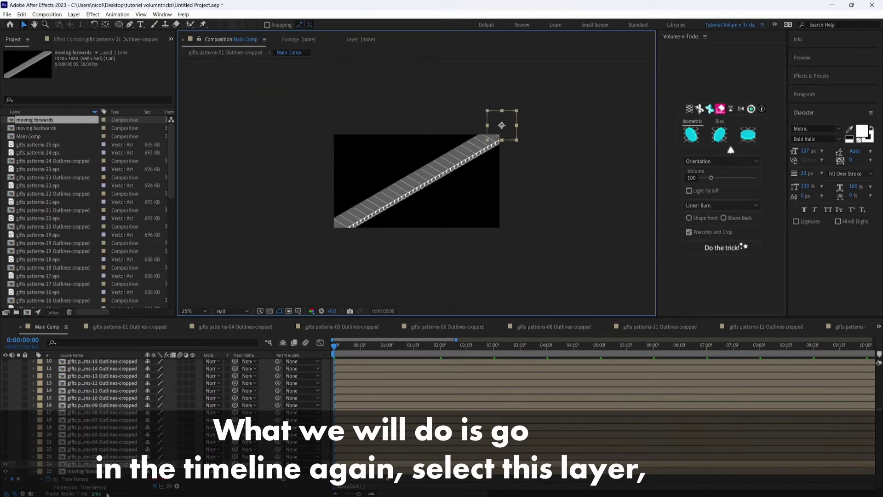
# Add ISO controls to gifts patterns-01 Outlines-cropped and slide the gift left along the conveyor
pyautogui.scroll(-1, 39, 470)
pyautogui.click(33, 466)
pyautogui.click(33, 462)
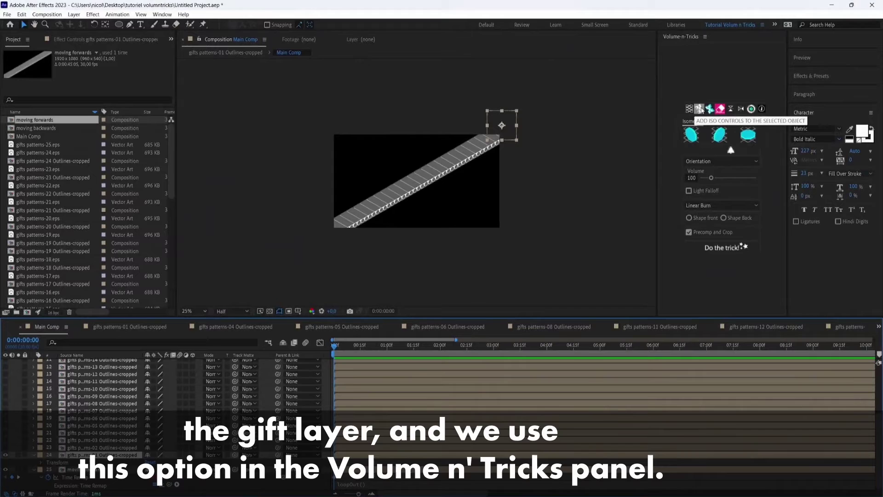
pyautogui.click(700, 110)
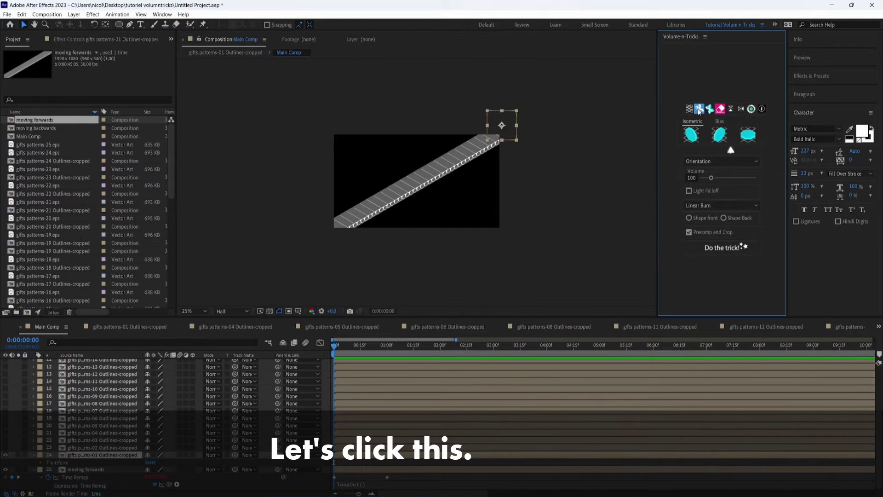
pyautogui.click(106, 41)
pyautogui.scroll(2, 526, 157)
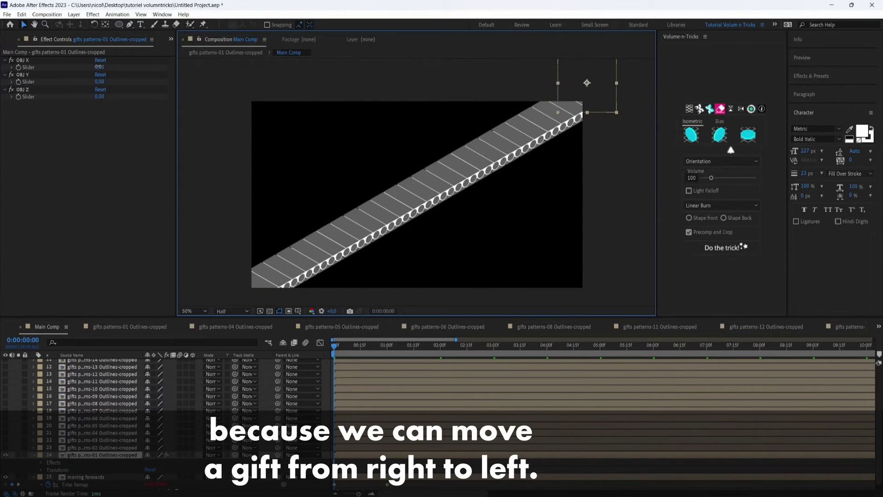
pyautogui.moveTo(100, 67); pyautogui.dragTo(15, 96)
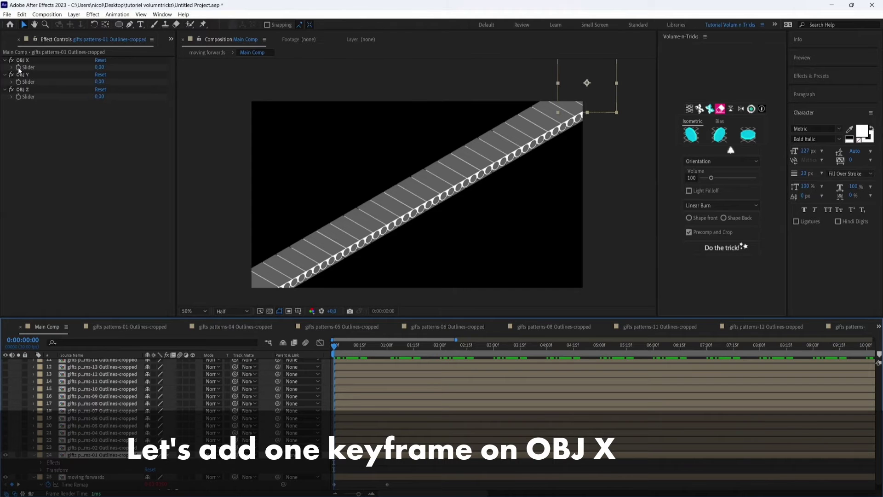
# Keyframe OBJ X at 0 on frame 0 and -90 at 1 second
pyautogui.click(19, 68)
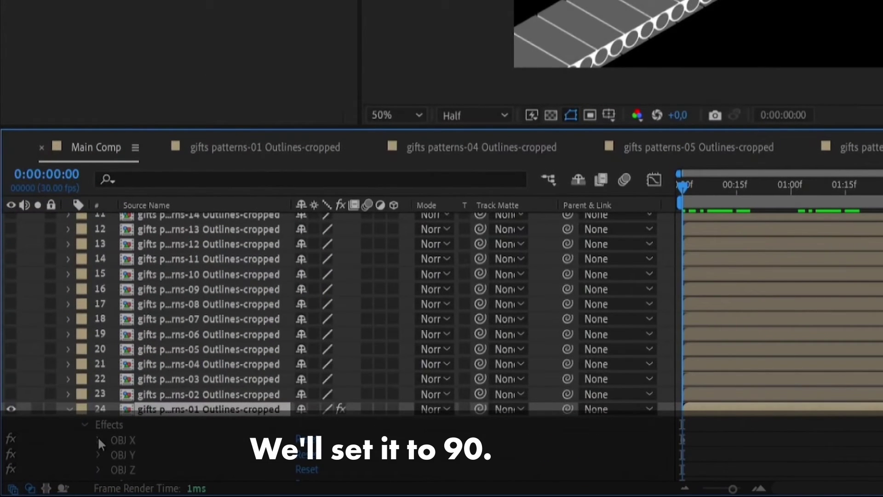
pyautogui.click(97, 440)
pyautogui.scroll(-1, 184, 415)
pyautogui.click(129, 409)
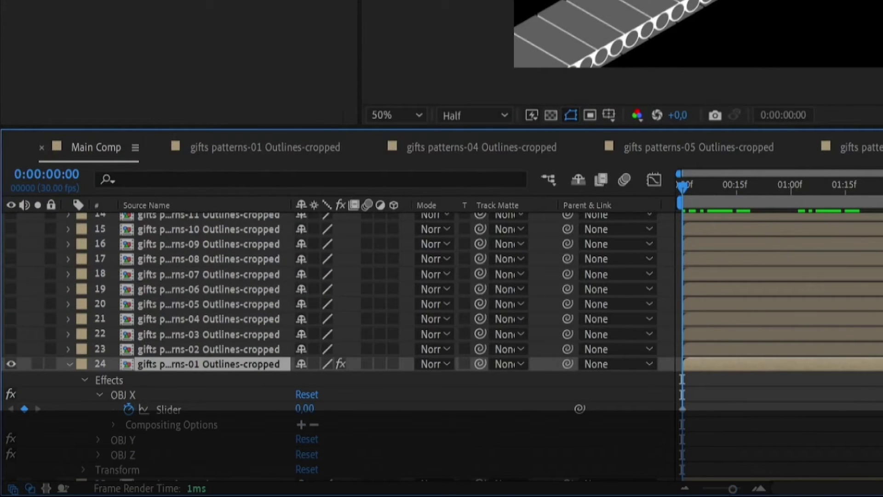
pyautogui.press('=')
pyautogui.press('=')
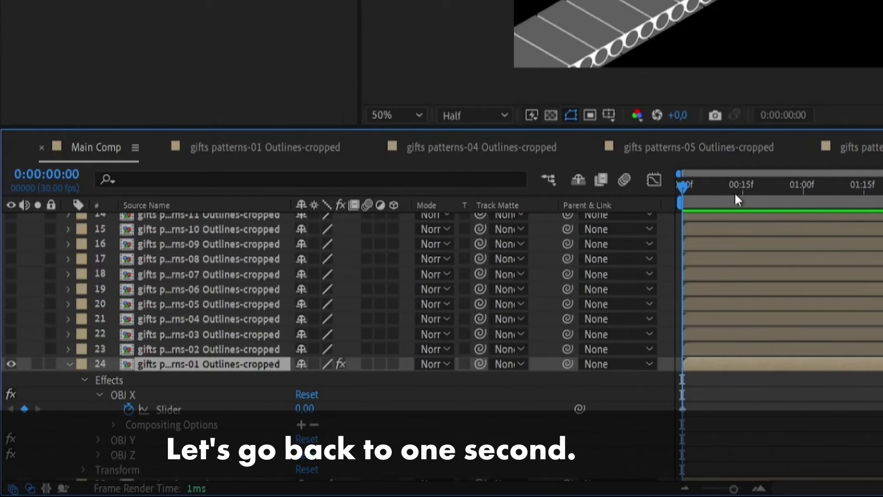
pyautogui.moveTo(736, 194); pyautogui.dragTo(804, 193)
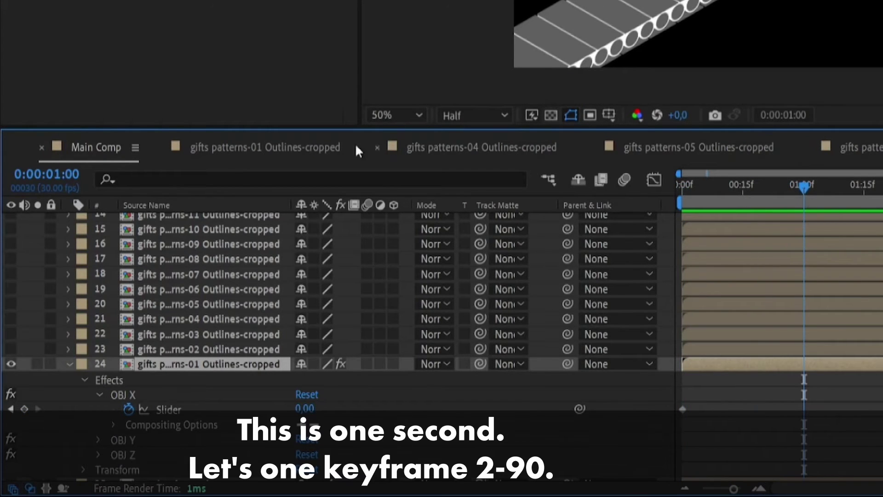
pyautogui.click(23, 409)
pyautogui.click(306, 408)
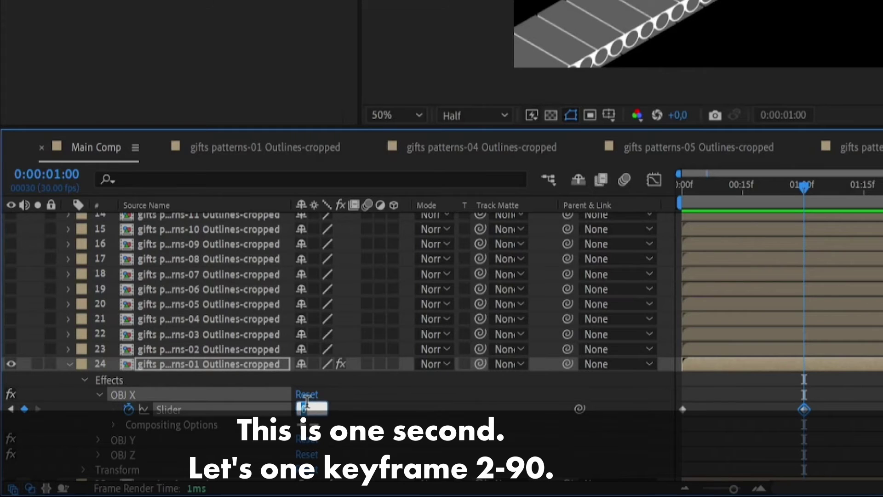
pyautogui.write('-90')
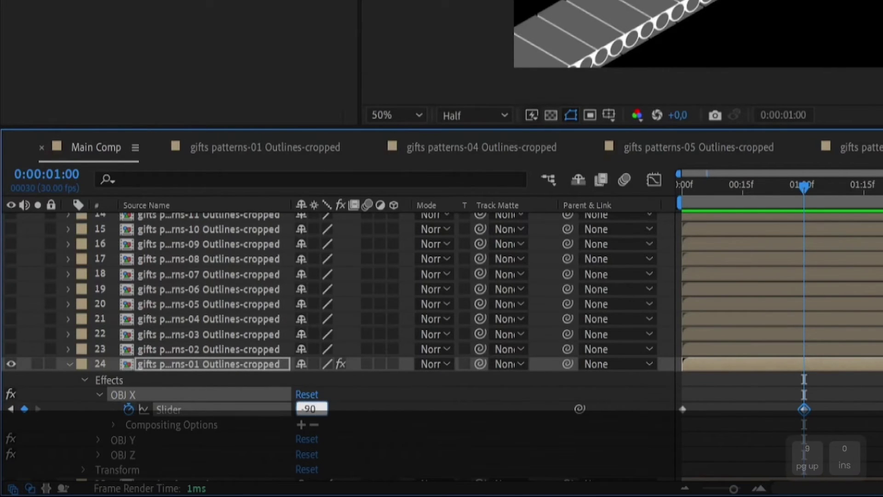
pyautogui.press('Return')
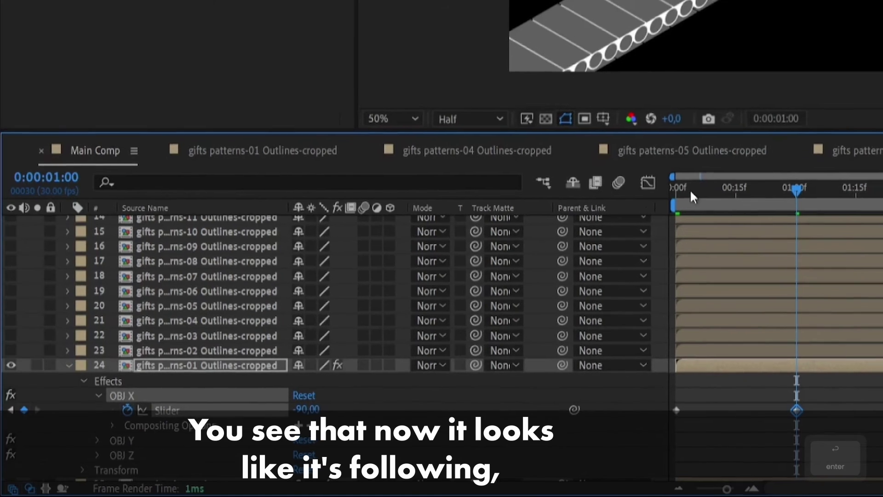
# Scrub the timeline from the start to check the gift tipping onto the treadmill
pyautogui.click(680, 188)
pyautogui.moveTo(529, 262); pyautogui.dragTo(566, 262)
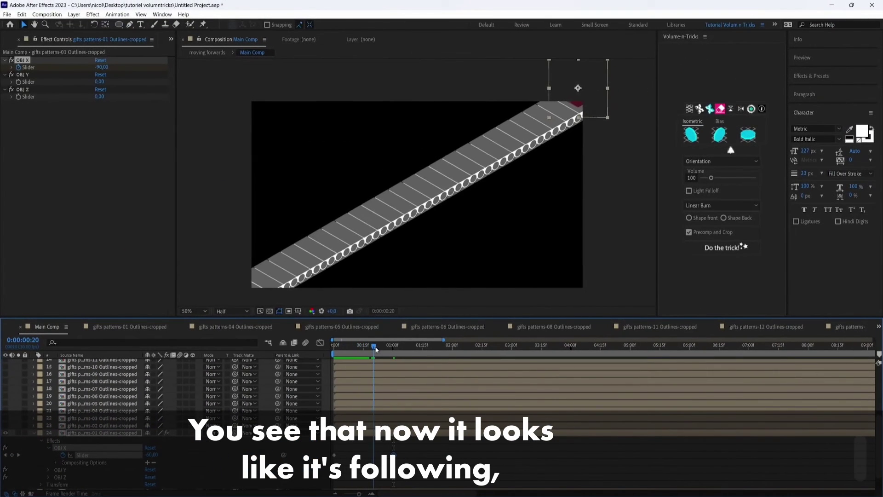
pyautogui.moveTo(358, 349); pyautogui.dragTo(520, 359)
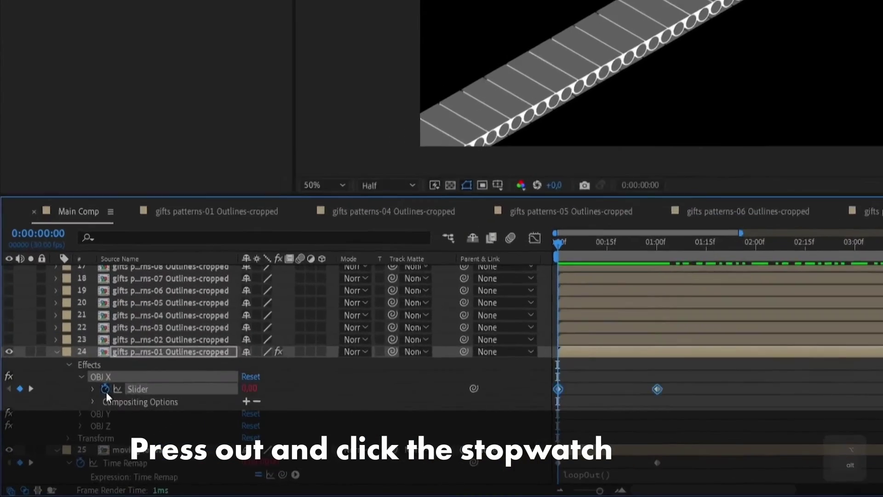
# Give OBJ X a loopOut("offset") expression and play back to check the continuous motion
pyautogui.keyDown('alt'); pyautogui.click(105, 389); pyautogui.keyUp('alt')
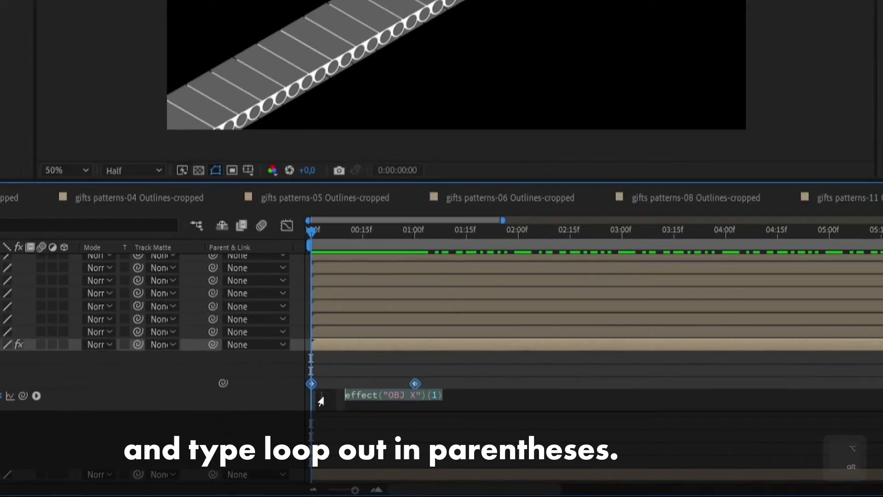
pyautogui.write('loopOut')
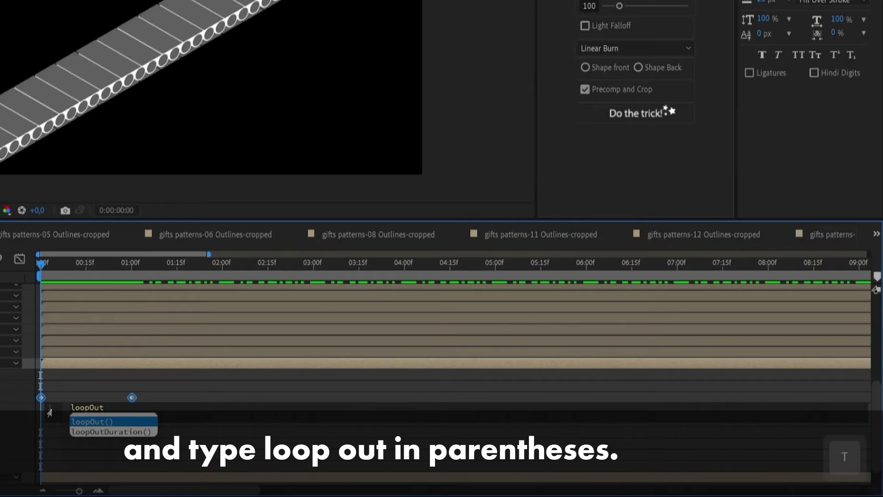
pyautogui.write('()')
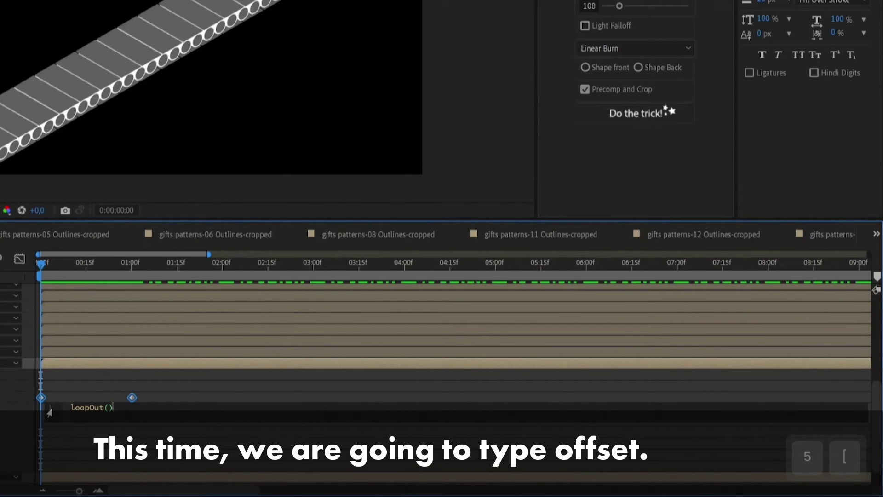
pyautogui.press('Left')
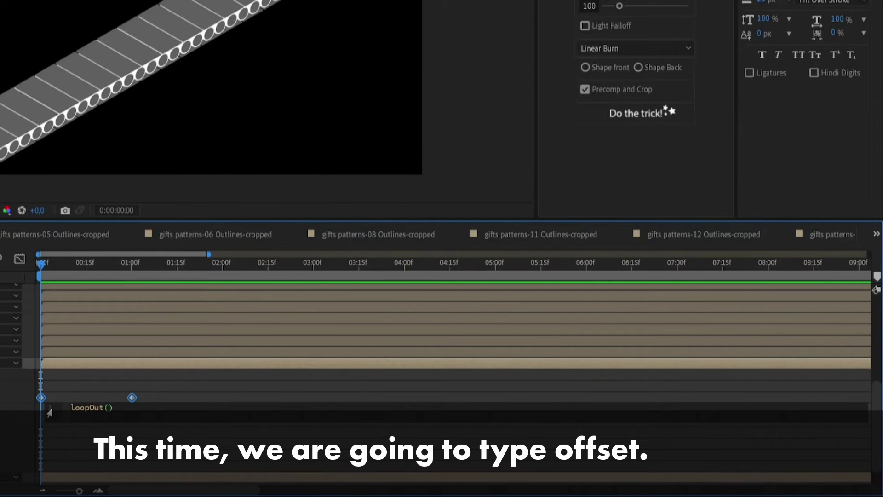
pyautogui.write('"offset')
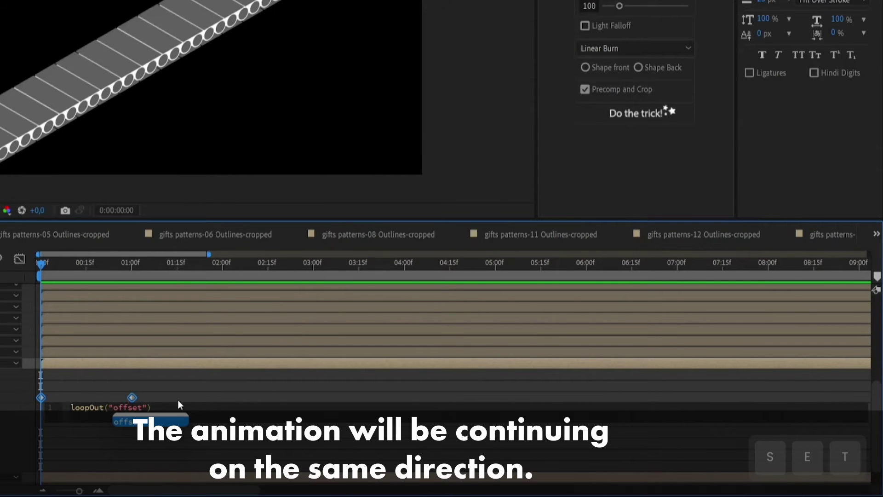
pyautogui.click(183, 380)
pyautogui.press('space')
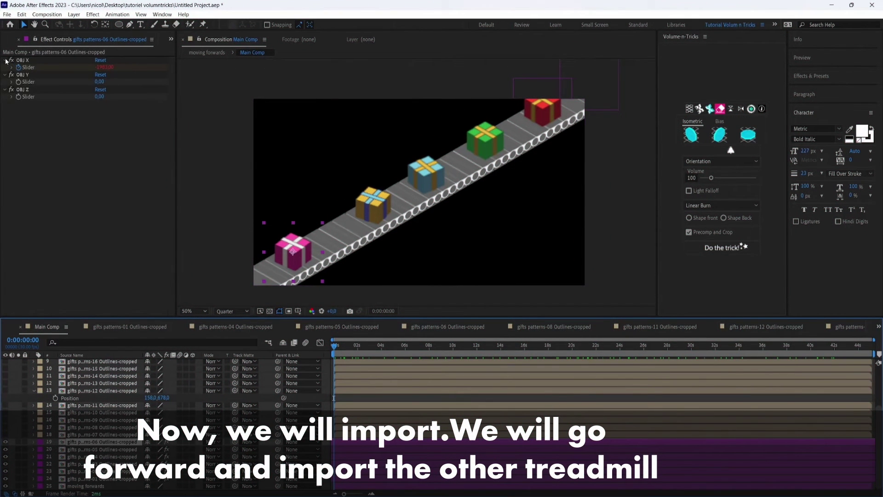
# Drag the moving backwards comp from the top of the Project panel into the Main Comp timeline
pyautogui.click(11, 40)
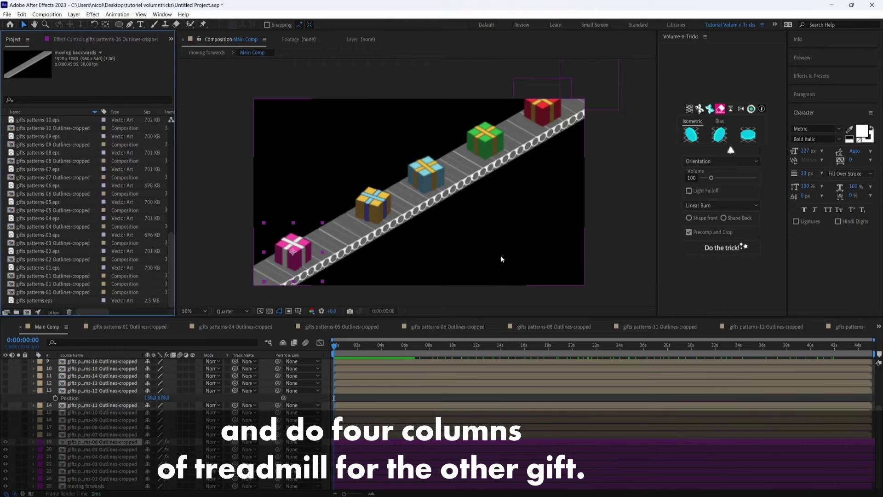
pyautogui.scroll(10, 50, 253)
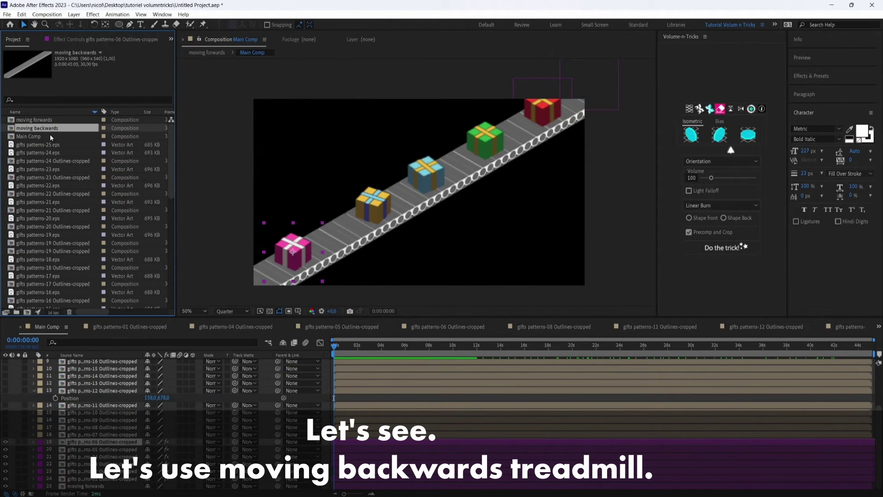
pyautogui.moveTo(49, 127); pyautogui.dragTo(94, 483)
pyautogui.scroll(-1, 363, 382)
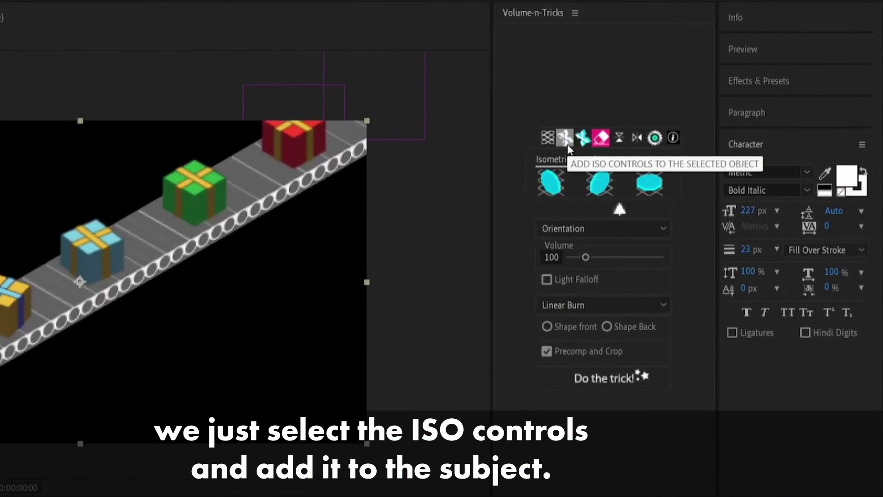
# Add ISO controls to the moving backwards layer and set its OBJ Z to 333
pyautogui.click(568, 144)
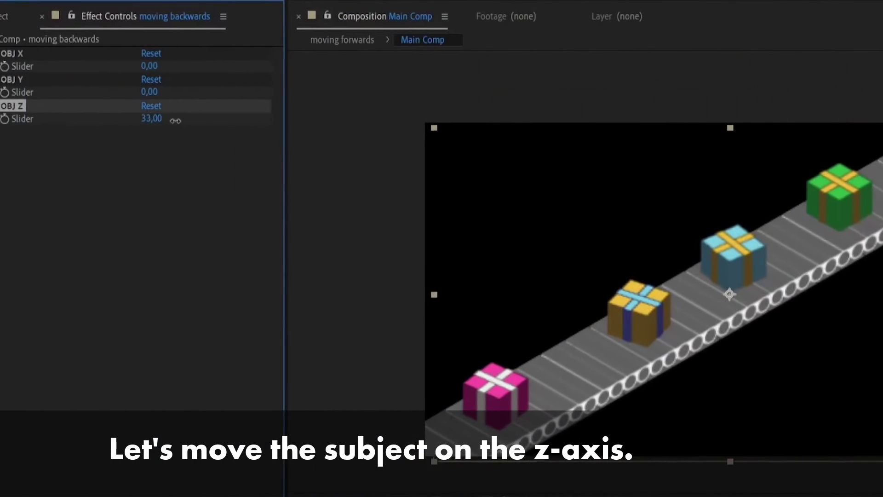
pyautogui.moveTo(180, 118); pyautogui.dragTo(429, 132)
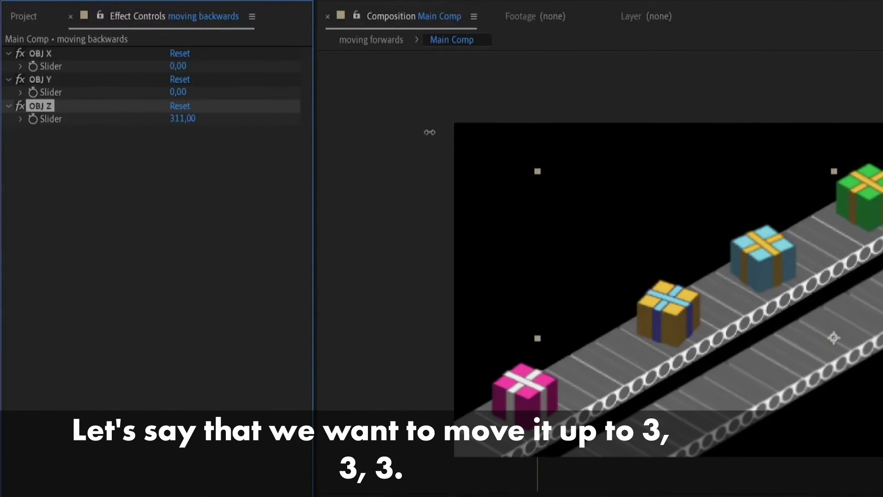
pyautogui.click(177, 118)
pyautogui.write('333')
pyautogui.press('Return')
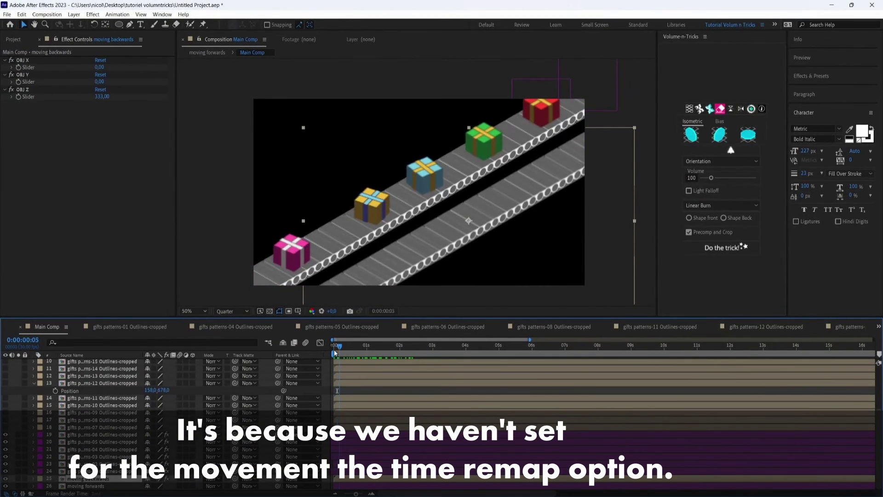
# Enable Time Remapping on the moving backwards layer via Time in its context menu
pyautogui.press('space')
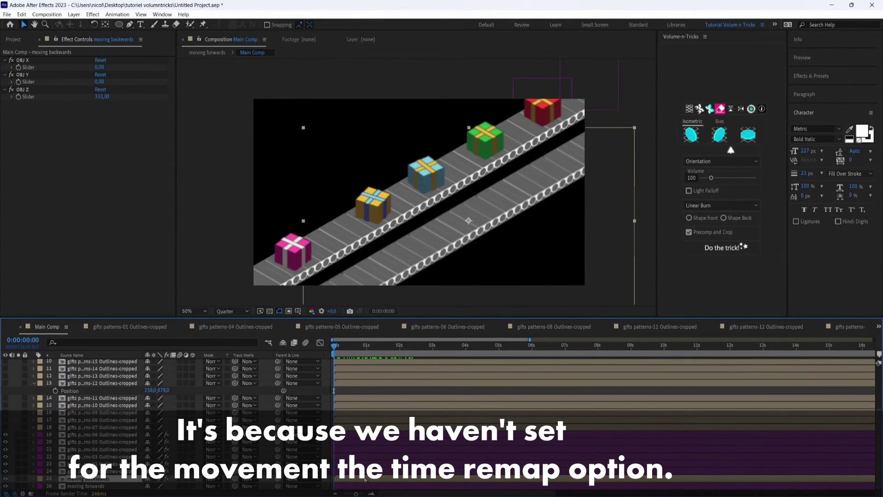
pyautogui.rightClick(365, 480)
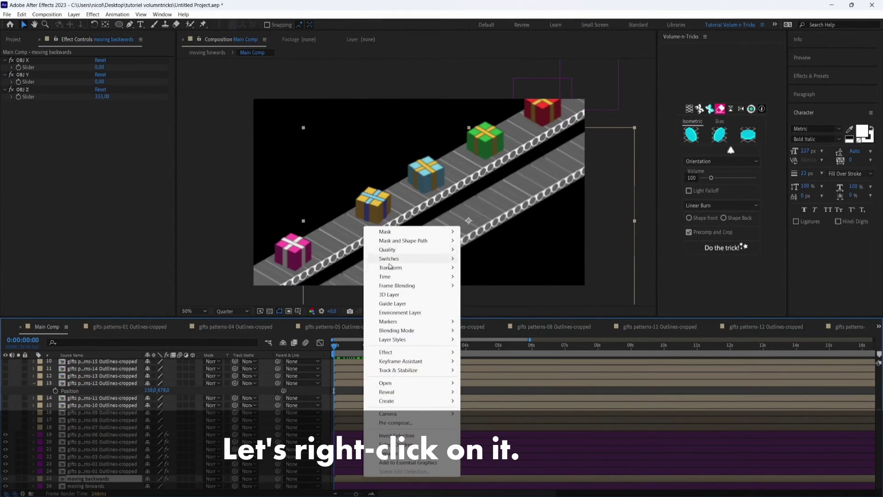
pyautogui.moveTo(391, 277)
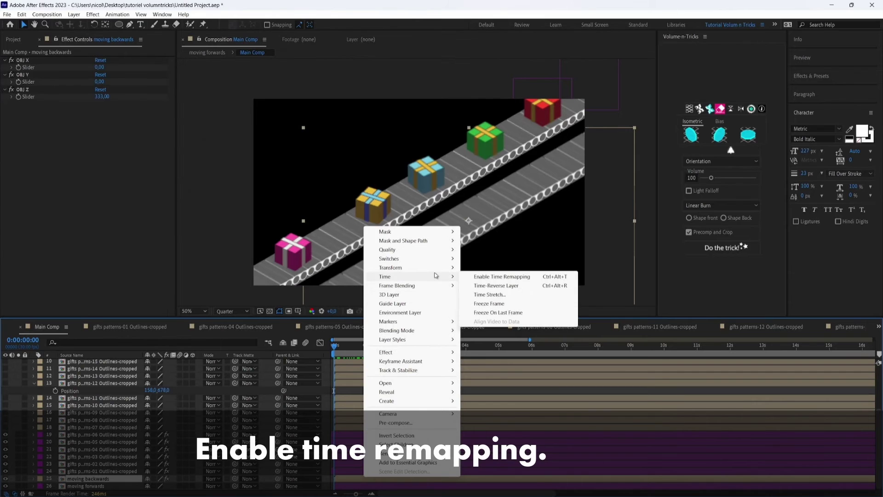
pyautogui.click(490, 277)
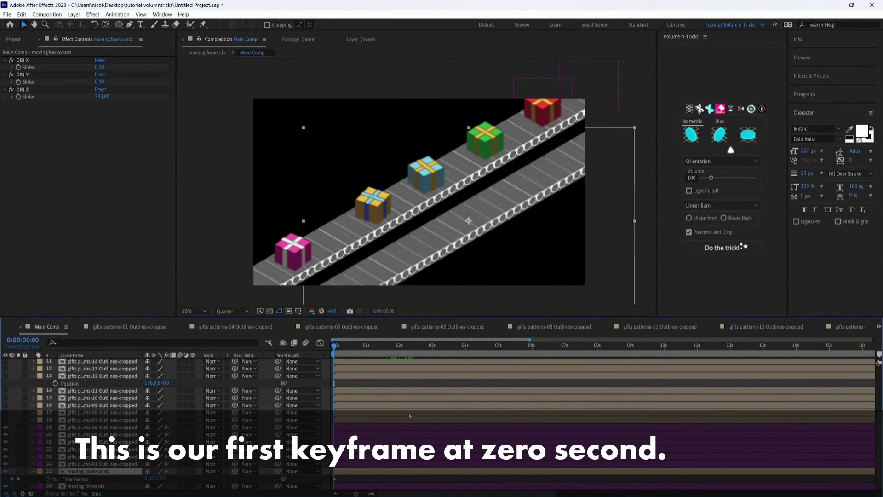
# Add a Time Remap keyframe at 1 second and select the last keyframe
pyautogui.moveTo(355, 493); pyautogui.dragTo(361, 495)
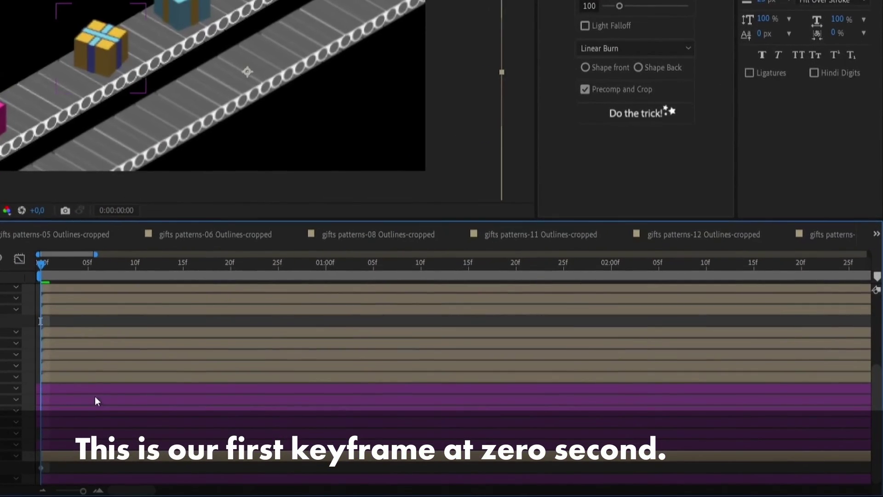
pyautogui.moveTo(278, 494); pyautogui.dragTo(273, 495)
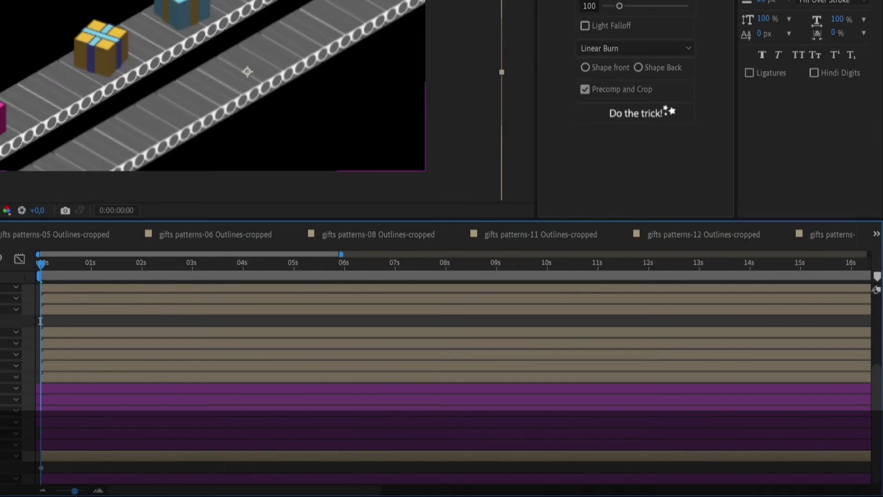
pyautogui.click(93, 268)
pyautogui.moveTo(94, 271); pyautogui.dragTo(96, 272)
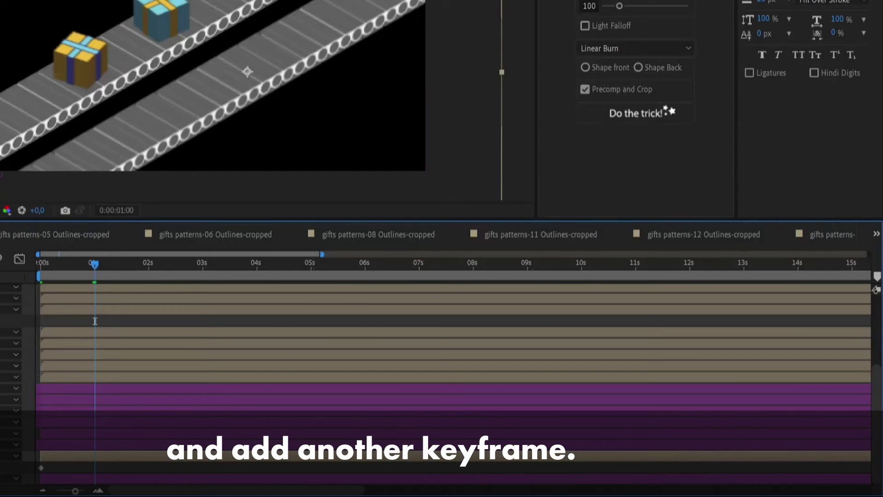
pyautogui.click(53, 491)
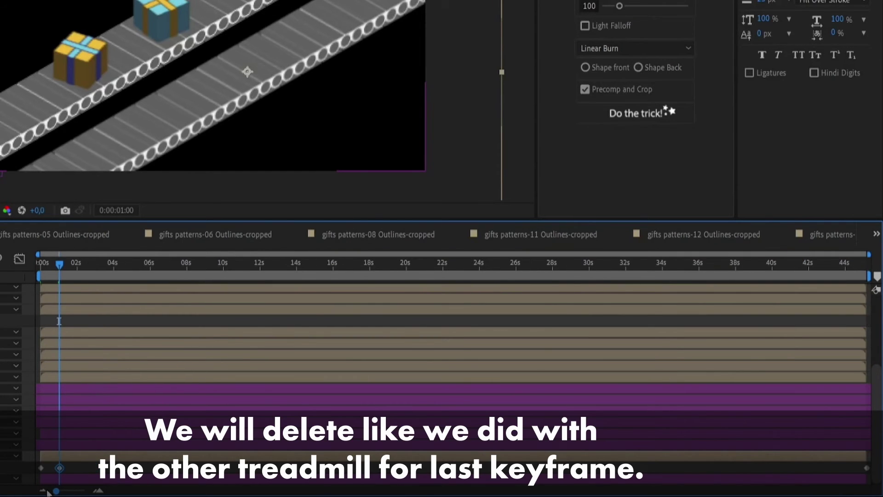
pyautogui.click(867, 469)
pyautogui.click(867, 469)
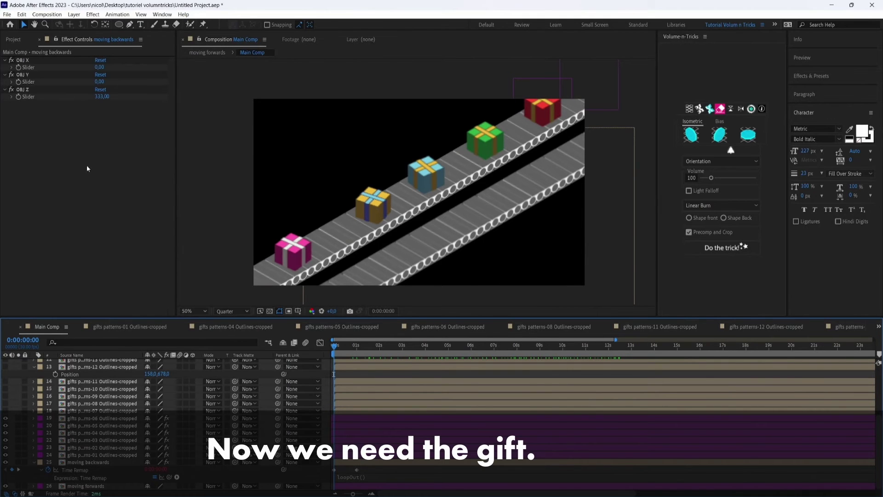
# Make gifts patterns-07 Outlines-cropped visible and place moving backwards directly beneath it
pyautogui.click(17, 41)
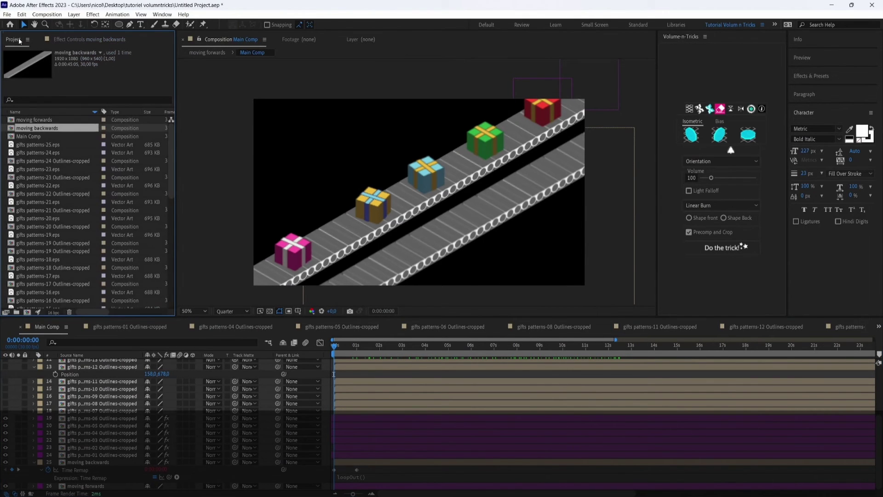
pyautogui.click(110, 411)
pyautogui.click(5, 411)
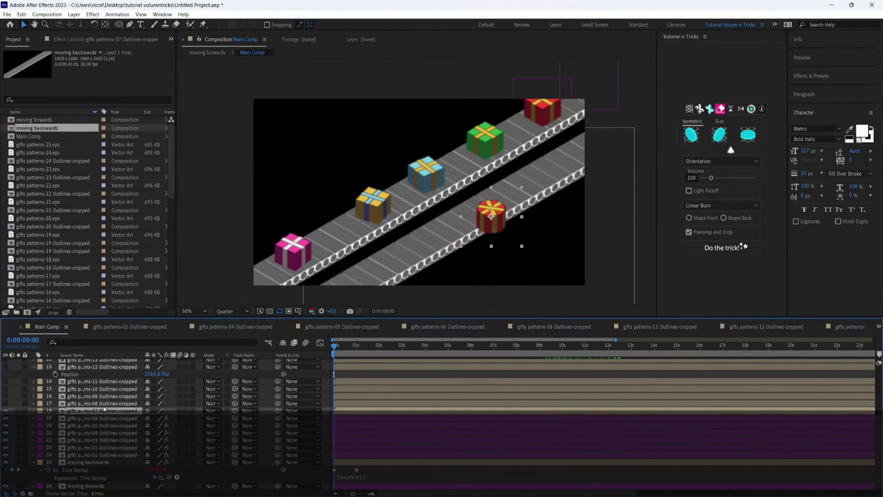
pyautogui.moveTo(104, 410); pyautogui.dragTo(85, 440)
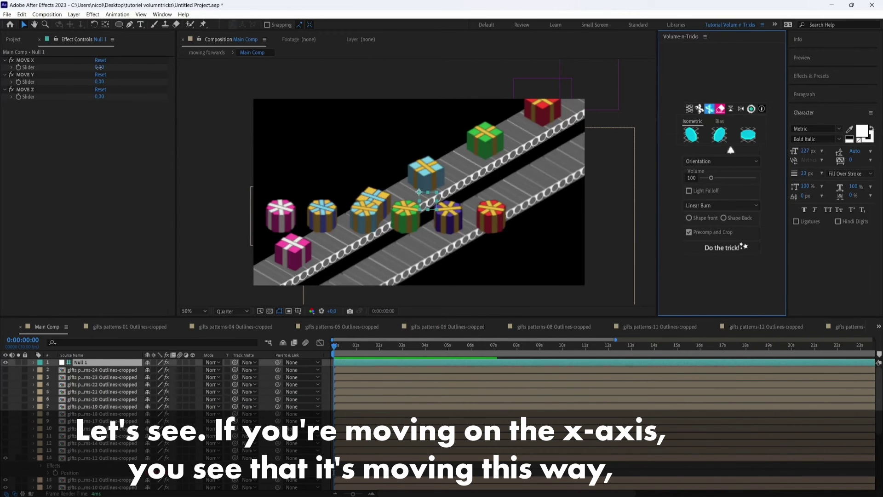
# Scrub the Null's Move X to shift the gifts, then preview the animation with numpad 0
pyautogui.moveTo(99, 67); pyautogui.dragTo(182, 111)
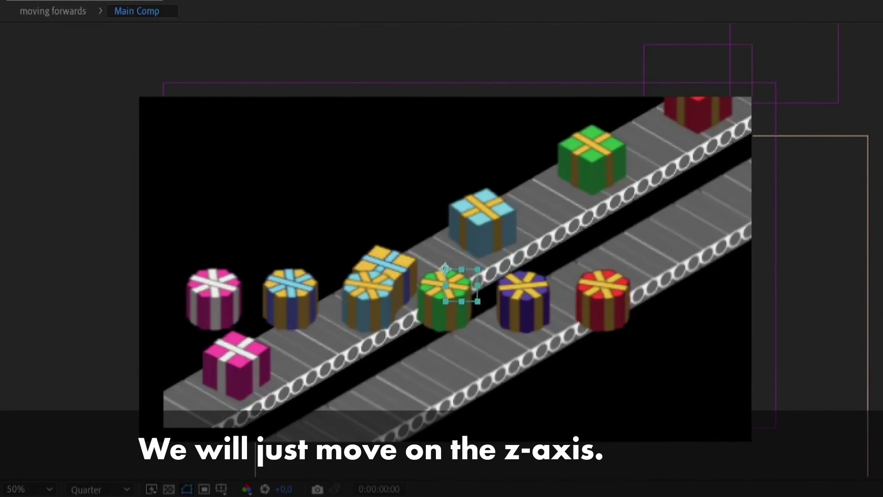
pyautogui.press('KP_0')
pyautogui.press('KP_Enter')
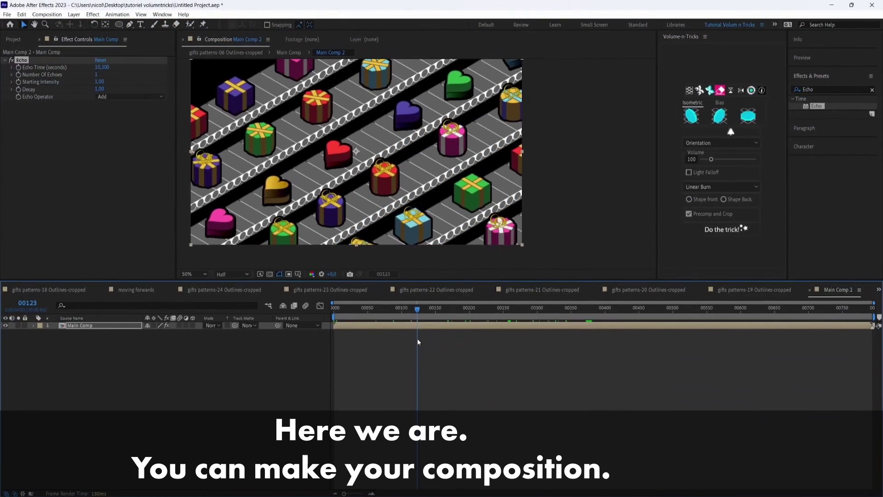
pyautogui.moveTo(417, 342); pyautogui.dragTo(434, 336)
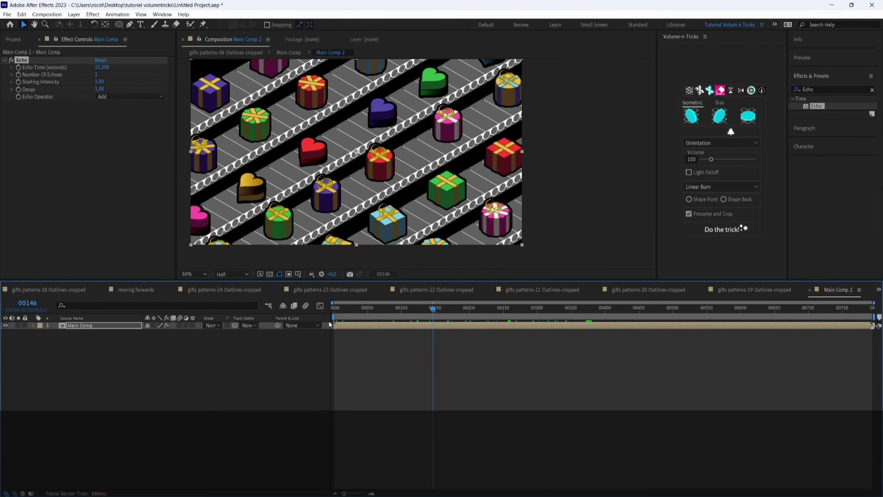
# Set the Echo effect's Number Of Echoes to 2 and return the time indicator to frame 0
pyautogui.click(96, 75)
pyautogui.write('2')
pyautogui.press('Return')
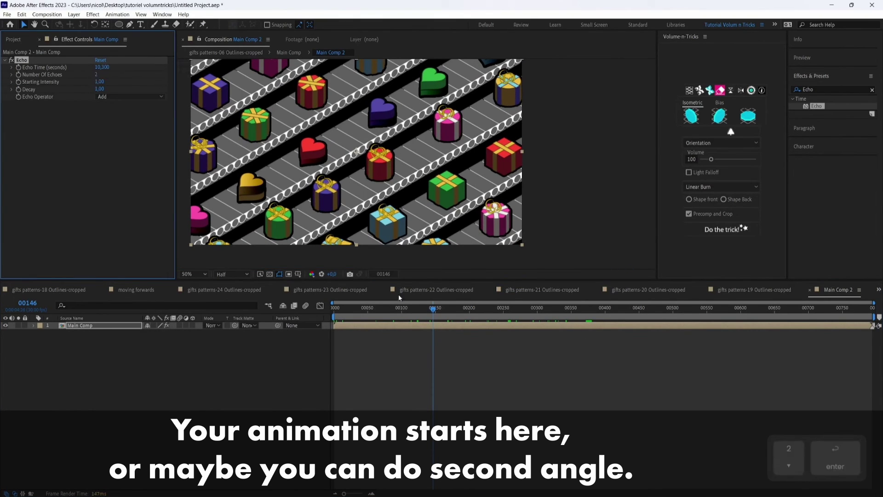
pyautogui.moveTo(426, 319); pyautogui.dragTo(552, 313)
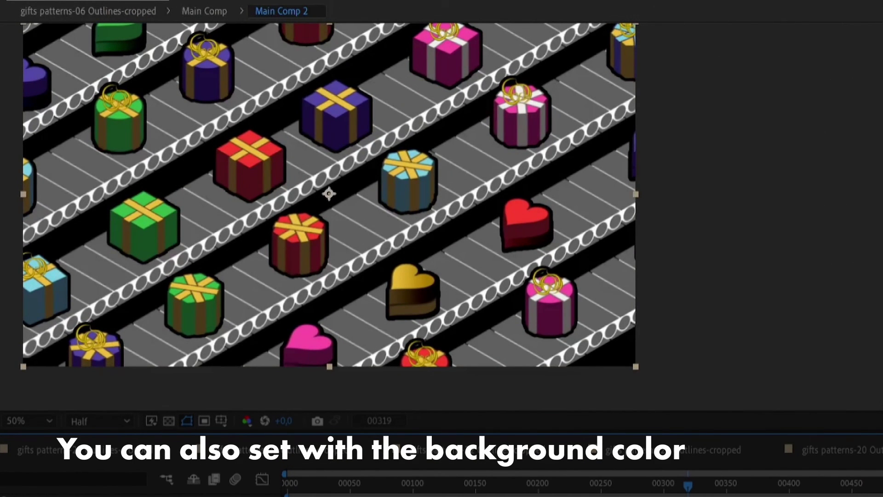
# With all layers deselected, add a new Medium Yellow solid layer to Main Comp
pyautogui.hotkey('ctrl', 'shift', 'a')
pyautogui.hotkey('ctrl', 'y')
pyautogui.click(623, 393)
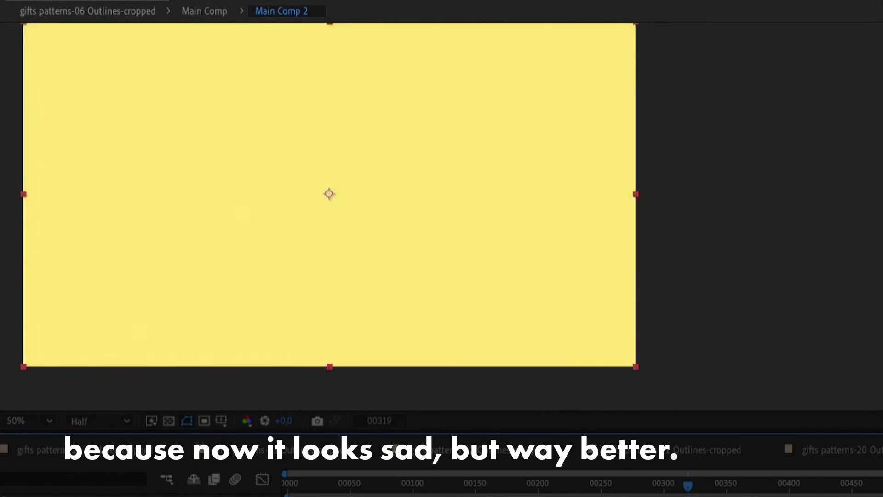